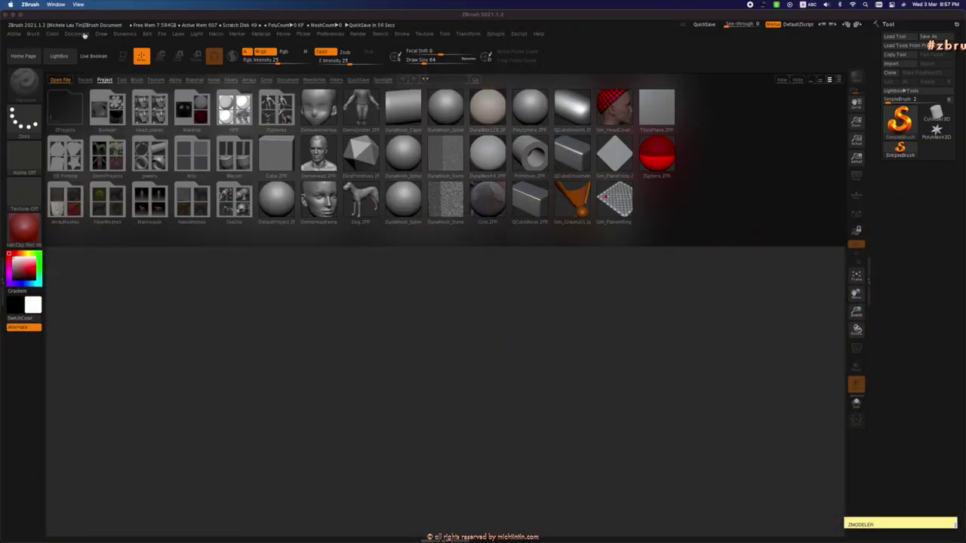
Check that the WSize option is on in the document settings.
{"action": "left_click", "coordinate": [85, 34]}
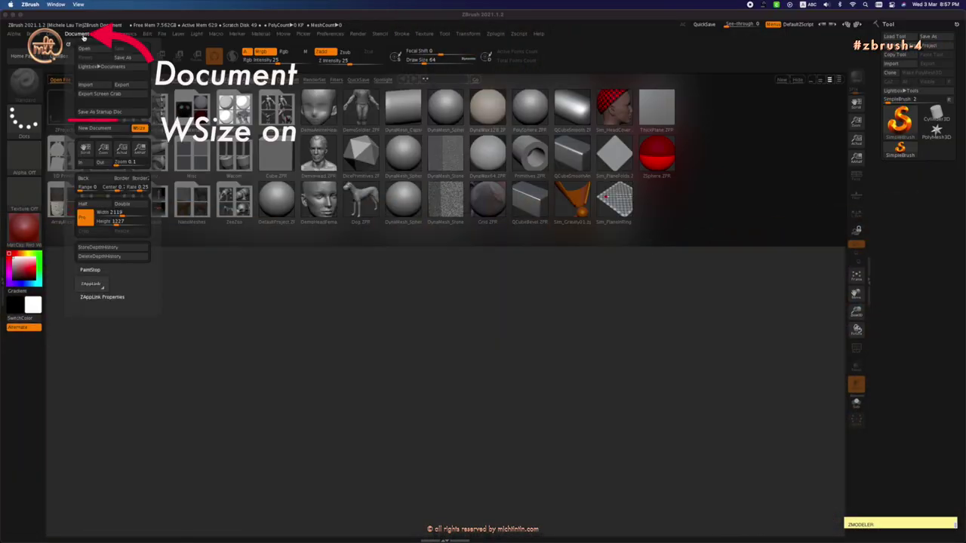
{"action": "left_click", "coordinate": [85, 35]}
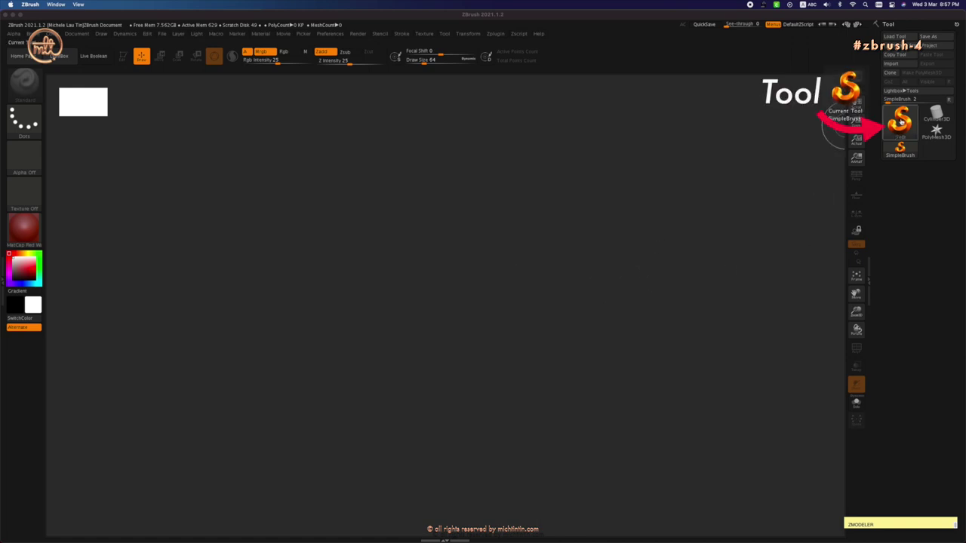
Draw a Sphere3D in the middle of the canvas in Edit mode and convert it to a PolyMesh3D.
{"action": "left_click", "coordinate": [899, 129]}
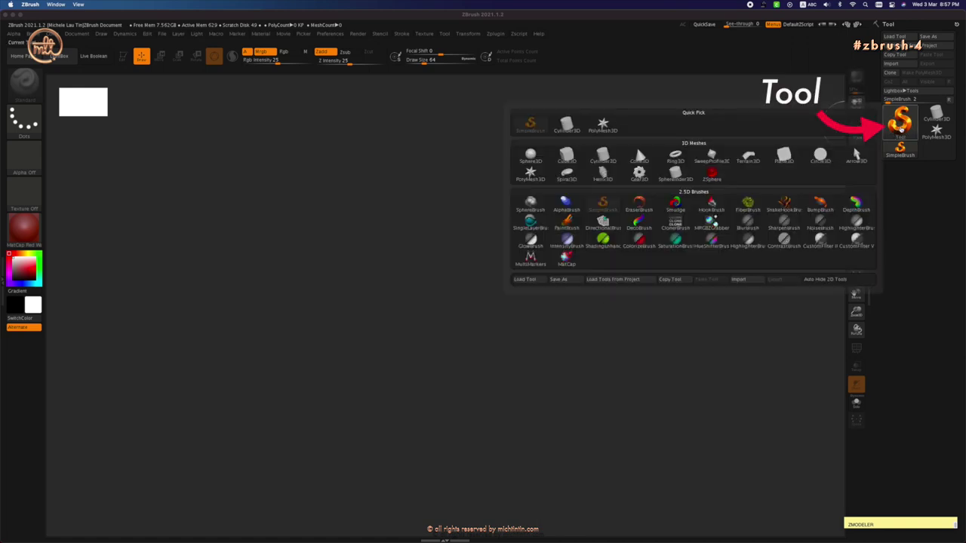
{"action": "left_click", "coordinate": [531, 157]}
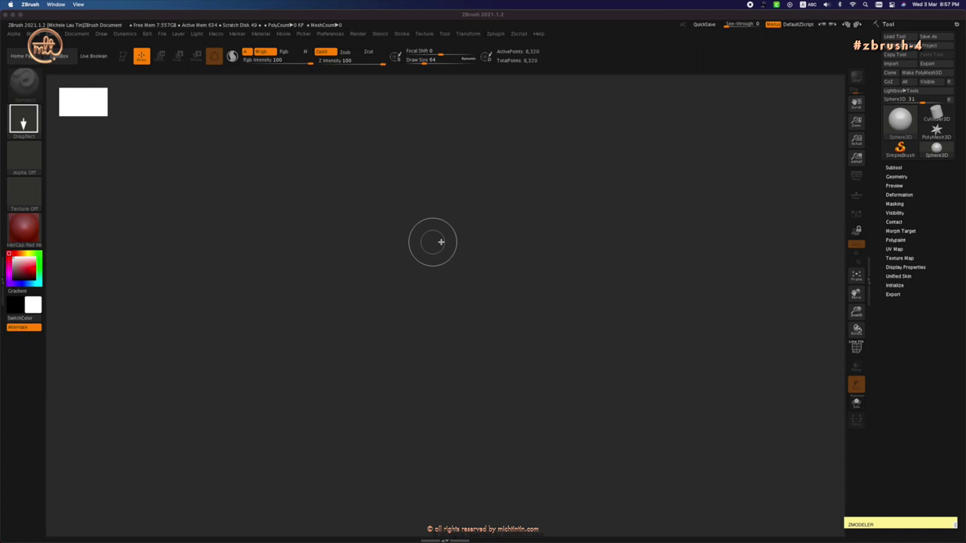
{"action": "left_click_drag", "start_coordinate": [438, 266], "coordinate": [442, 451]}
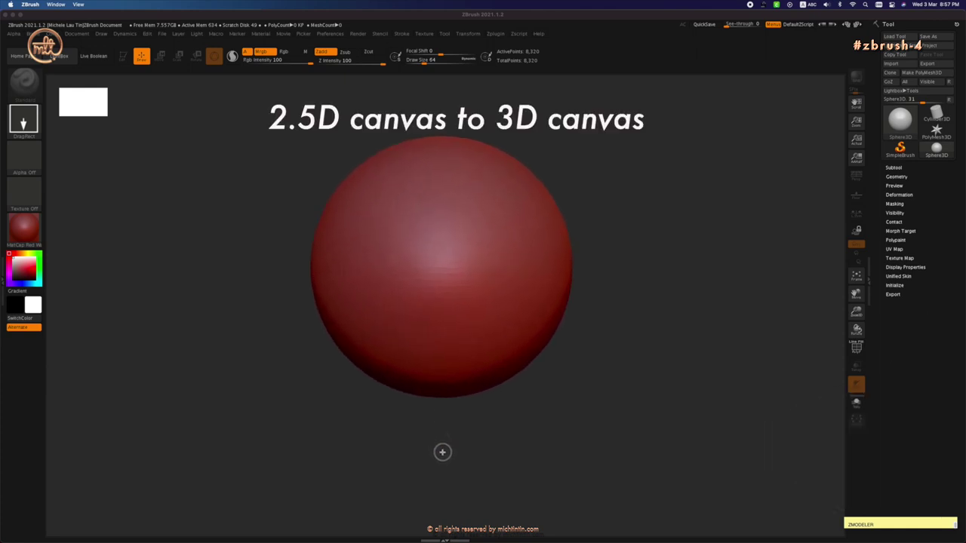
{"action": "key", "text": "t"}
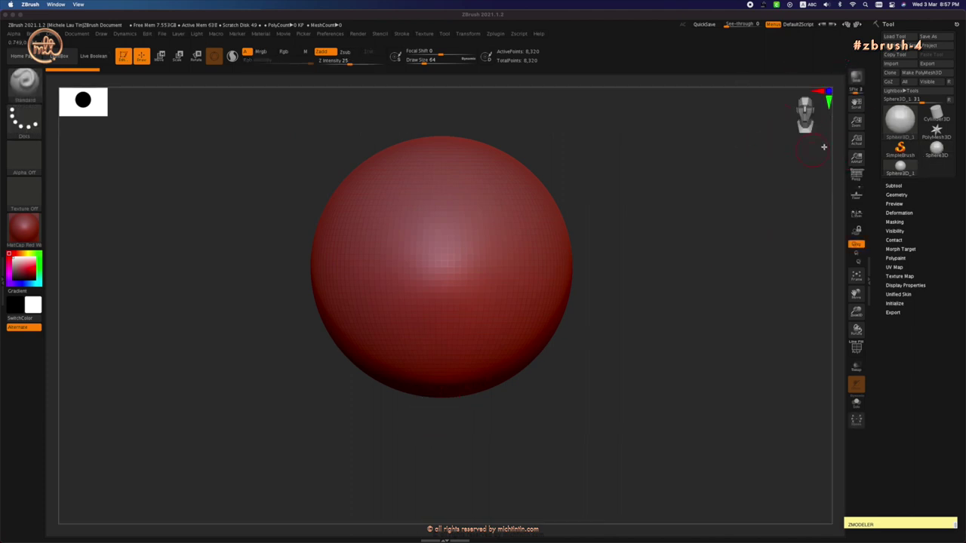
{"action": "left_click", "coordinate": [935, 73]}
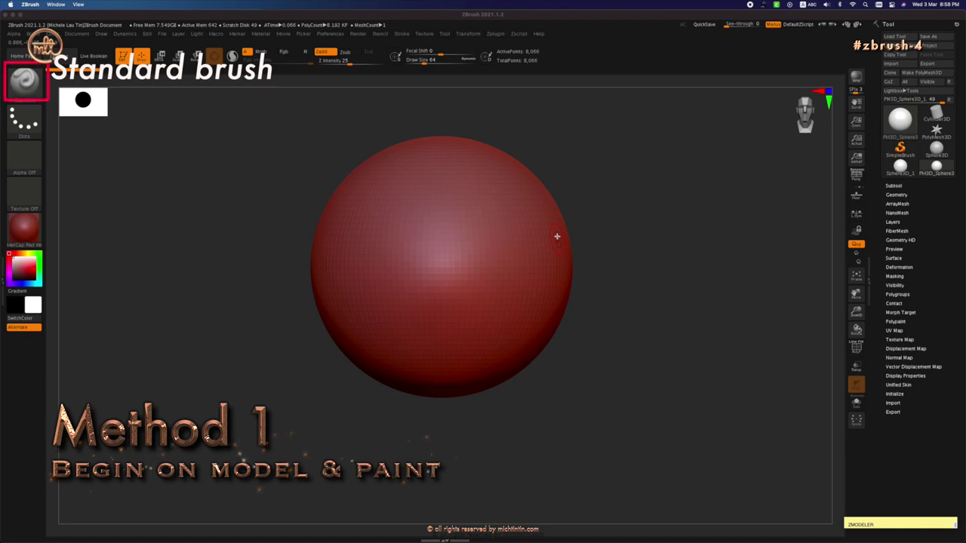
Check that the masking brush uses the FreeHand stroke and import the custom alpha 2.png for it.
{"action": "key", "text": "ctrl"}
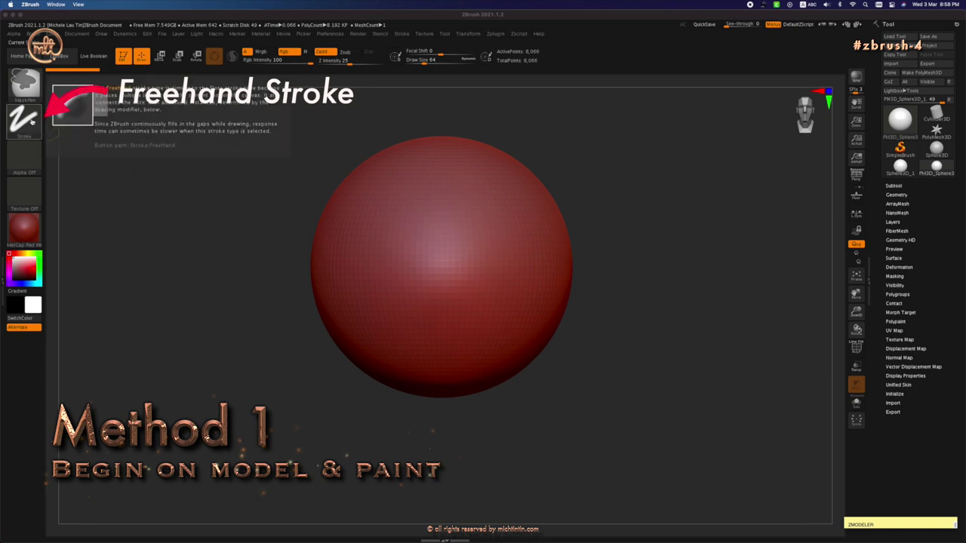
{"action": "left_click", "coordinate": [31, 121]}
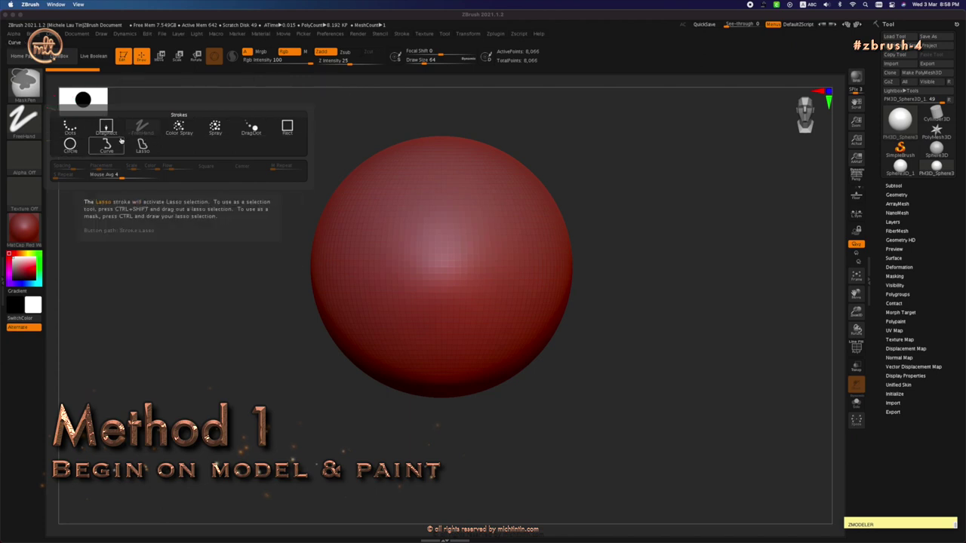
{"action": "left_click", "coordinate": [24, 159]}
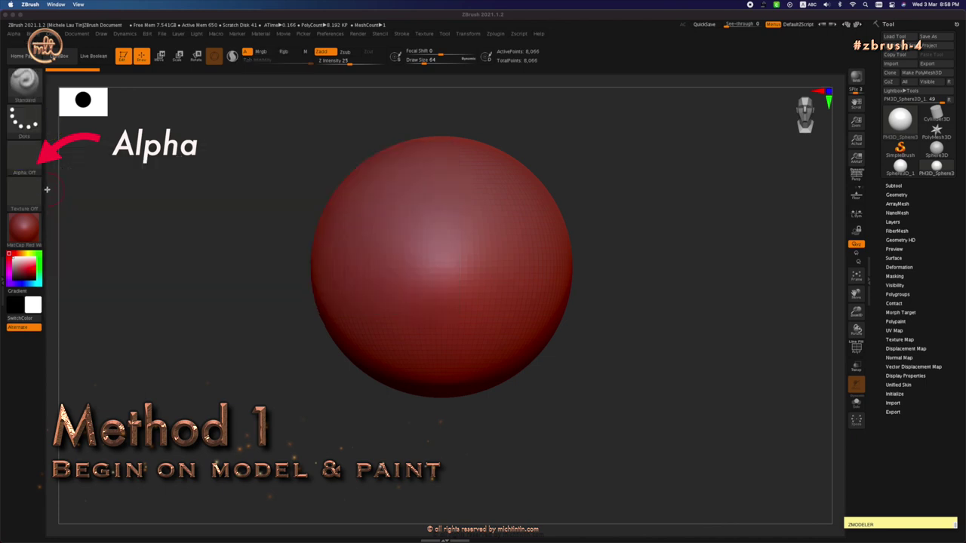
{"action": "left_click", "coordinate": [24, 158]}
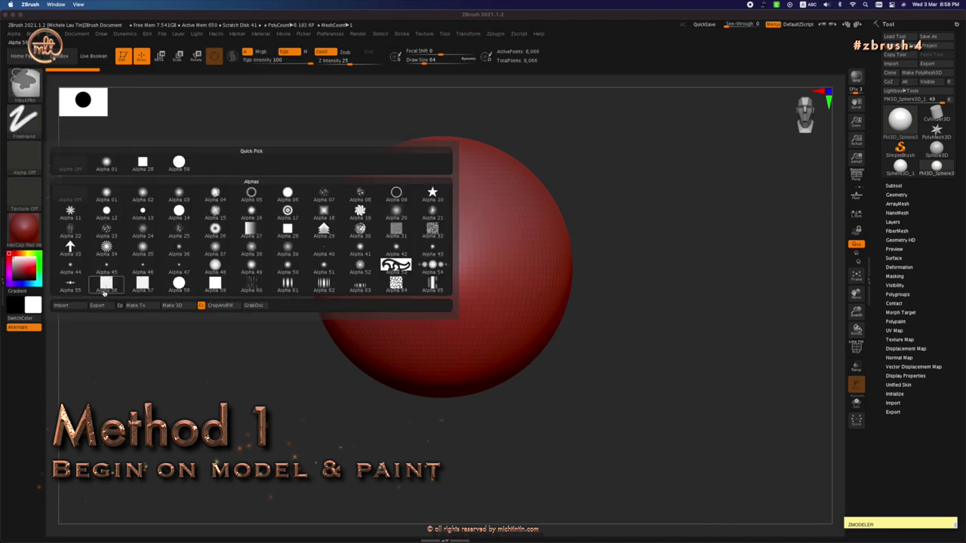
{"action": "left_click", "coordinate": [62, 305]}
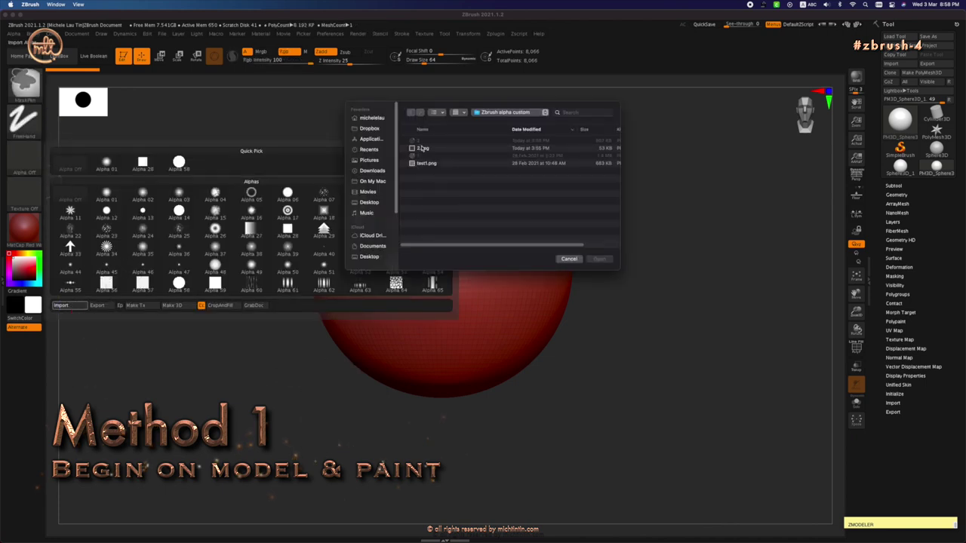
{"action": "left_click", "coordinate": [423, 148]}
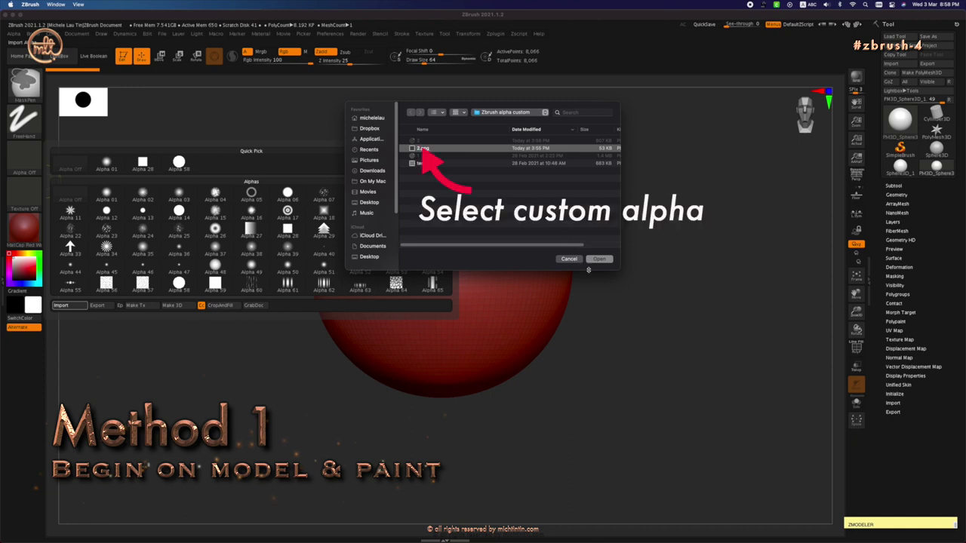
{"action": "left_click", "coordinate": [598, 259]}
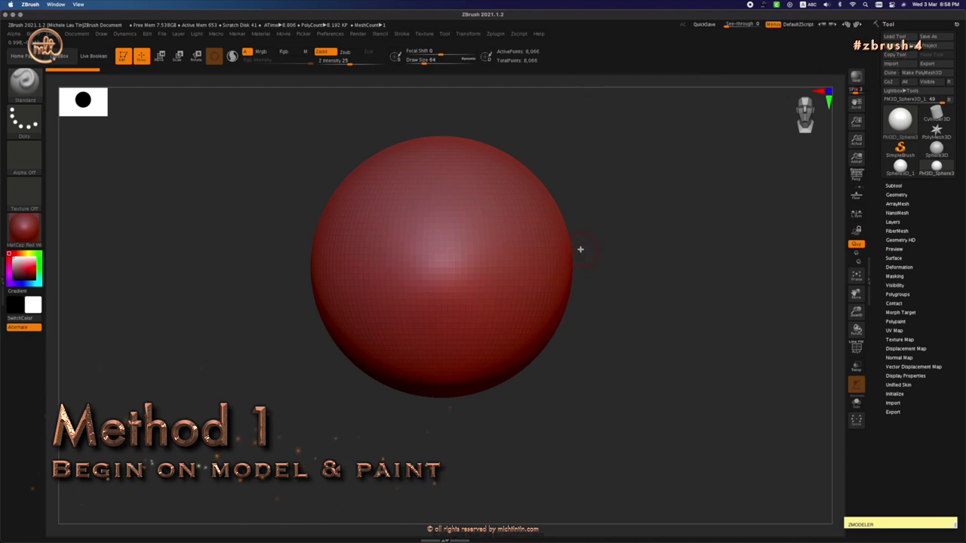
Paint a freehand MaskPen mask over the middle of the sphere.
{"action": "key", "text": "ctrl"}
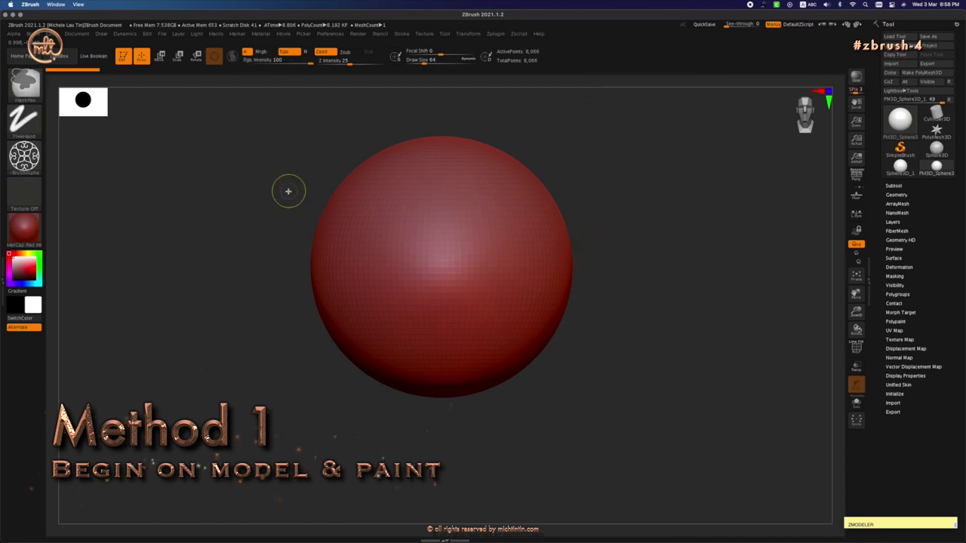
{"action": "key", "text": "ctrl"}
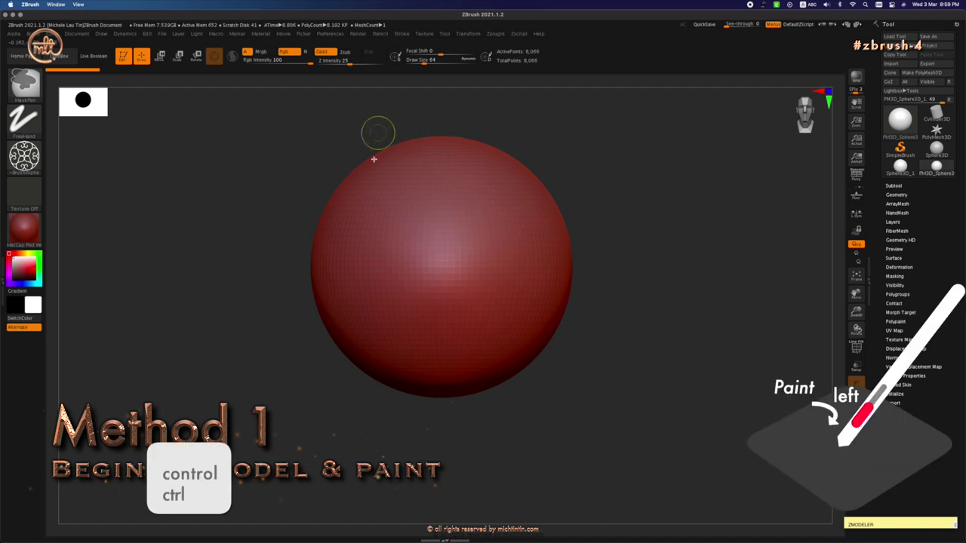
{"action": "mouse_move", "coordinate": [457, 233]}
{"action": "left_mouse_down", "text": "ctrl"}
{"action": "mouse_move", "coordinate": [414, 261]}
{"action": "mouse_move", "coordinate": [423, 229]}
{"action": "mouse_move", "coordinate": [453, 239]}
{"action": "mouse_move", "coordinate": [433, 287]}
{"action": "mouse_move", "coordinate": [473, 289]}
{"action": "mouse_move", "coordinate": [453, 304]}
{"action": "mouse_move", "coordinate": [412, 243]}
{"action": "left_mouse_up", "text": "ctrl"}
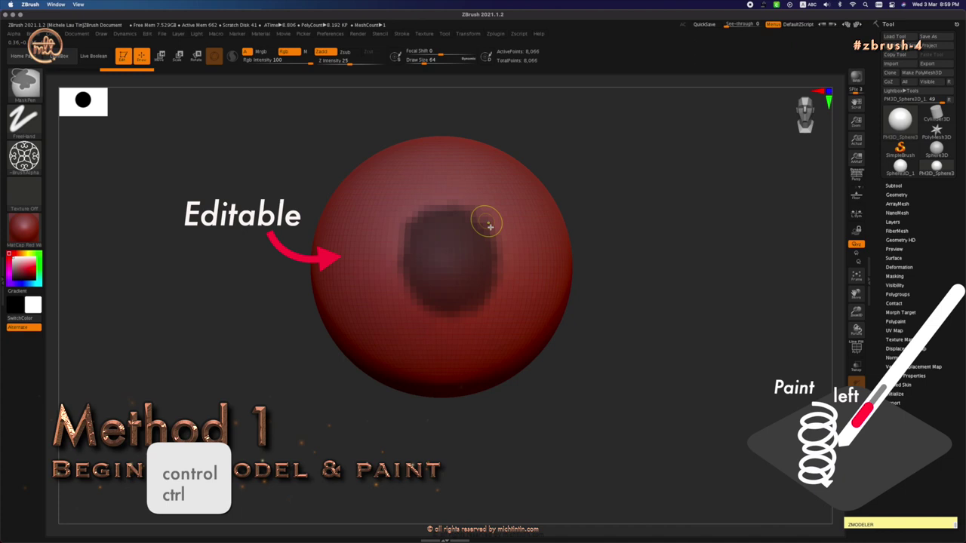
{"action": "left_click_drag", "start_coordinate": [482, 225], "coordinate": [472, 297], "text": "ctrl"}
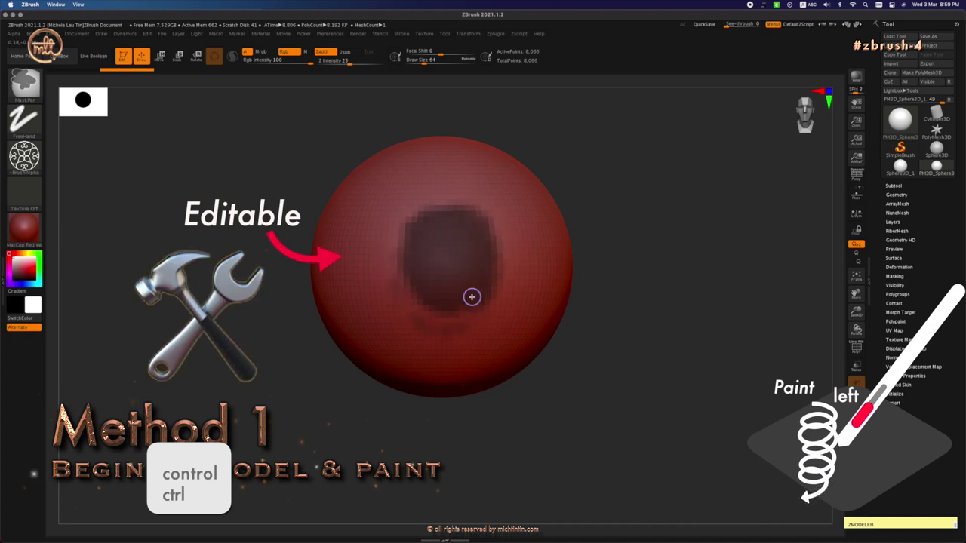
Select the custom alpha 2 for the masking brush and paint a ring of mask around the central masked area.
{"action": "left_click", "coordinate": [23, 163], "text": "ctrl"}
{"action": "left_click", "coordinate": [19, 160], "text": "ctrl"}
{"action": "left_click", "coordinate": [215, 162]}
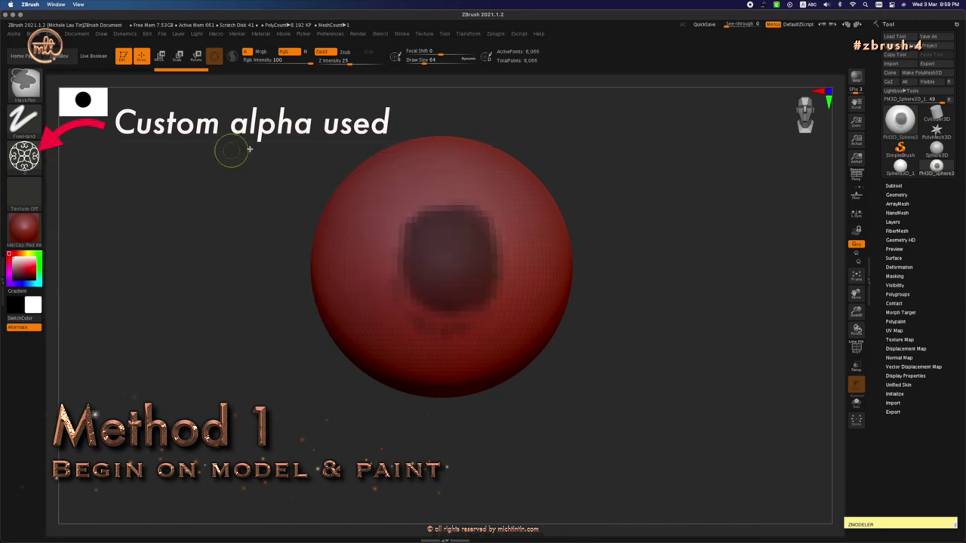
{"action": "mouse_move", "coordinate": [480, 238]}
{"action": "left_mouse_down"}
{"action": "mouse_move", "coordinate": [492, 233]}
{"action": "mouse_move", "coordinate": [373, 270]}
{"action": "mouse_move", "coordinate": [485, 323]}
{"action": "mouse_move", "coordinate": [404, 196]}
{"action": "left_mouse_up"}
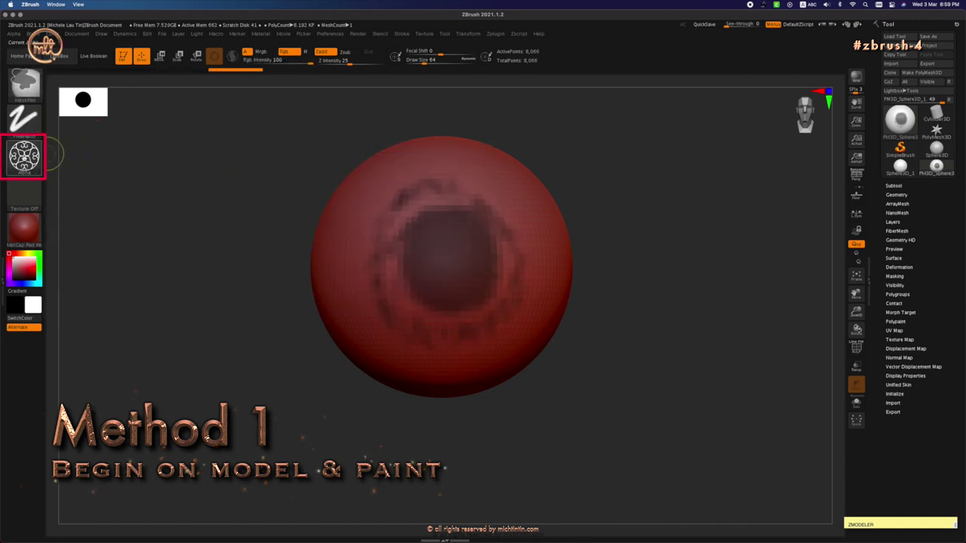
Turn off the masking brush's alpha, undo the earlier mask strokes and repaint the mask over the middle of the sphere.
{"action": "left_click", "coordinate": [22, 158]}
{"action": "left_click", "coordinate": [70, 164]}
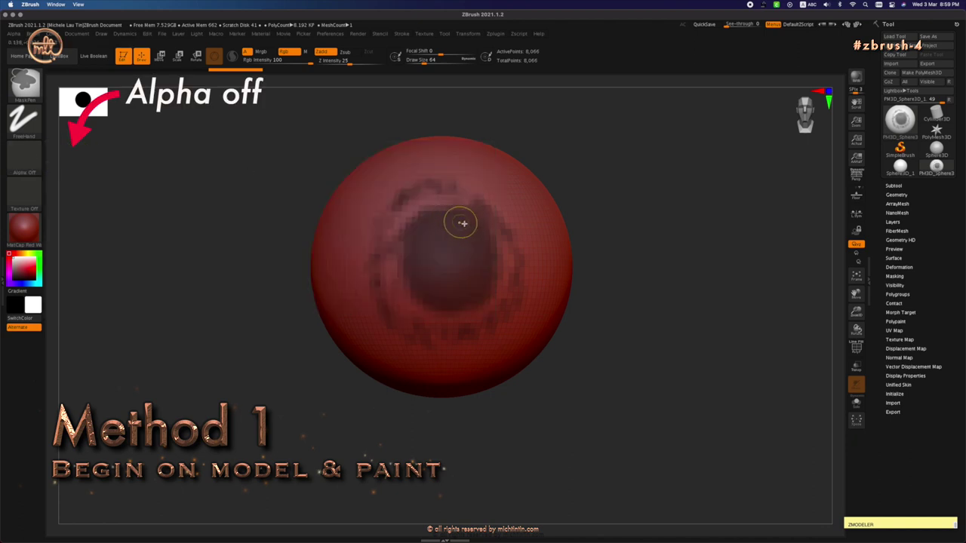
{"action": "key", "text": "ctrl+z"}
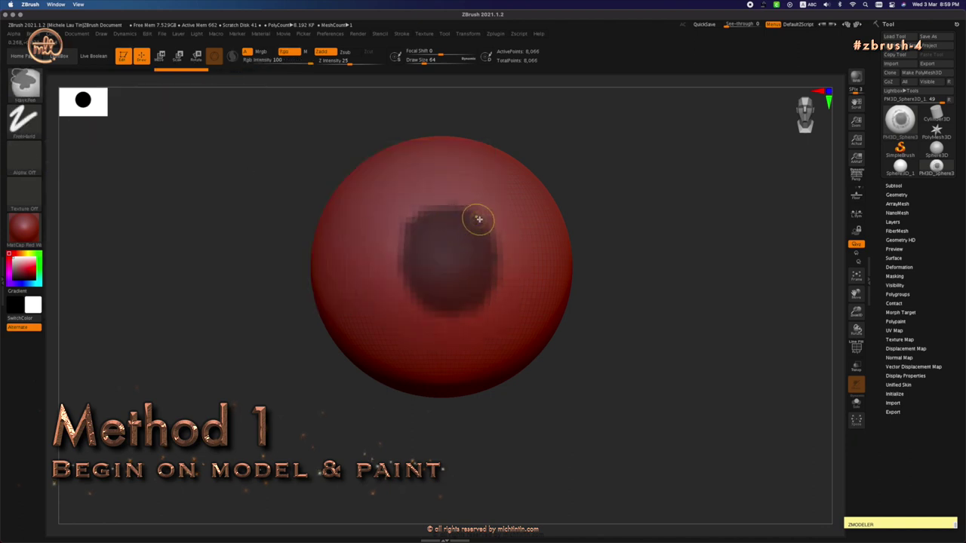
{"action": "key", "text": "ctrl+z"}
{"action": "key", "text": "ctrl+z"}
{"action": "mouse_move", "coordinate": [452, 216]}
{"action": "left_mouse_down", "text": "ctrl"}
{"action": "mouse_move", "coordinate": [431, 274]}
{"action": "mouse_move", "coordinate": [409, 255]}
{"action": "mouse_move", "coordinate": [440, 229]}
{"action": "mouse_move", "coordinate": [422, 261]}
{"action": "mouse_move", "coordinate": [400, 252]}
{"action": "mouse_move", "coordinate": [445, 226]}
{"action": "mouse_move", "coordinate": [460, 192]}
{"action": "left_mouse_up", "text": "ctrl"}
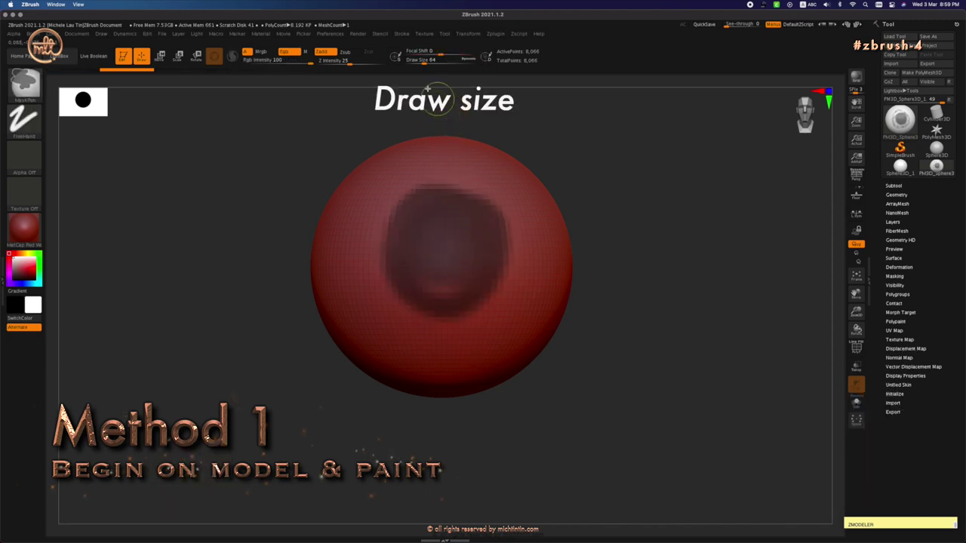
Set the brush draw size to 154.
{"action": "key", "text": "s"}
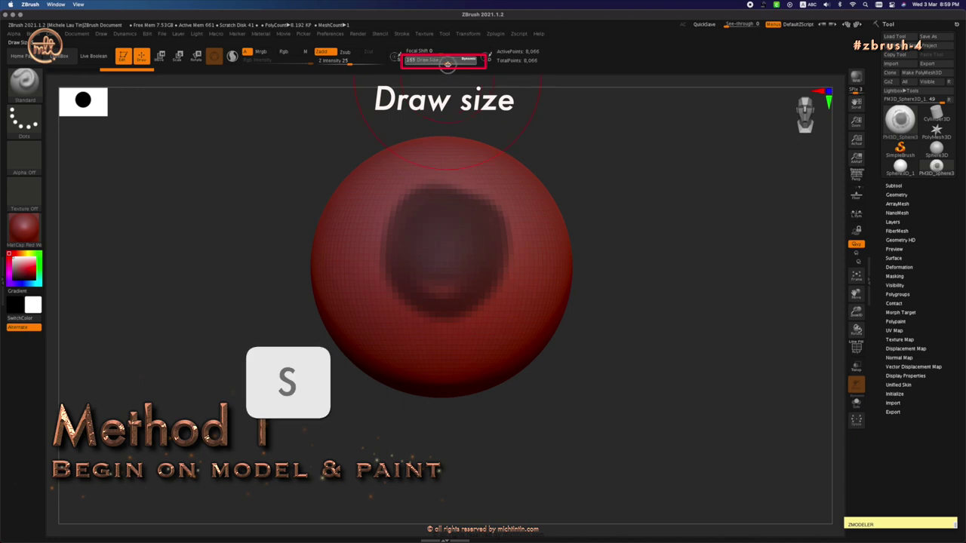
{"action": "key", "text": "s"}
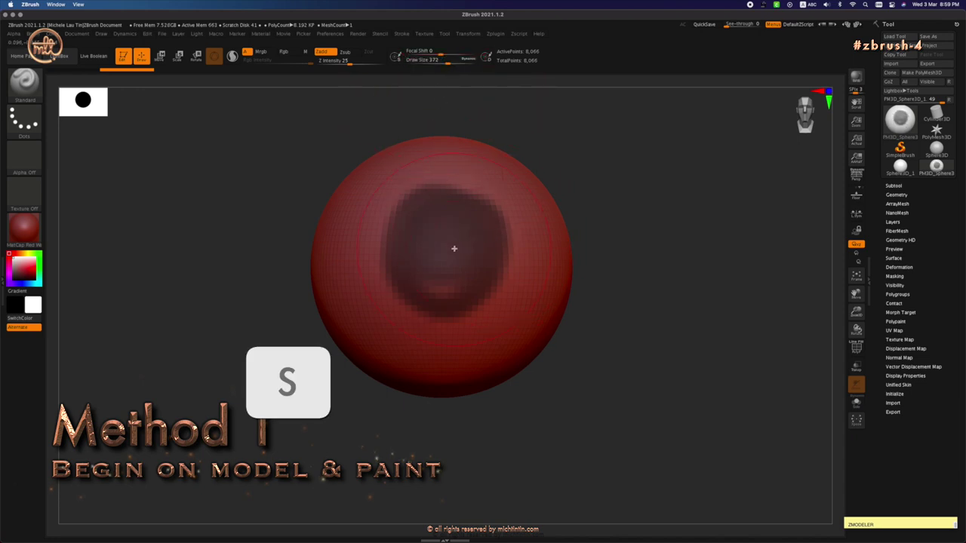
{"action": "key", "text": "s"}
{"action": "left_click_drag", "start_coordinate": [464, 249], "coordinate": [447, 250]}
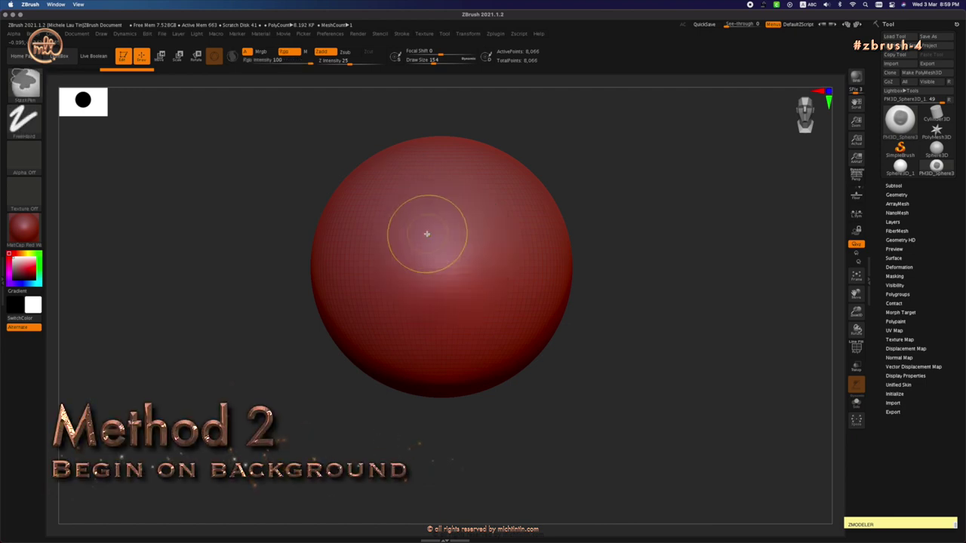
Select the custom alpha 2 for the masking brush and draw a mask across the sphere, starting from the empty background.
{"action": "key", "text": "ctrl"}
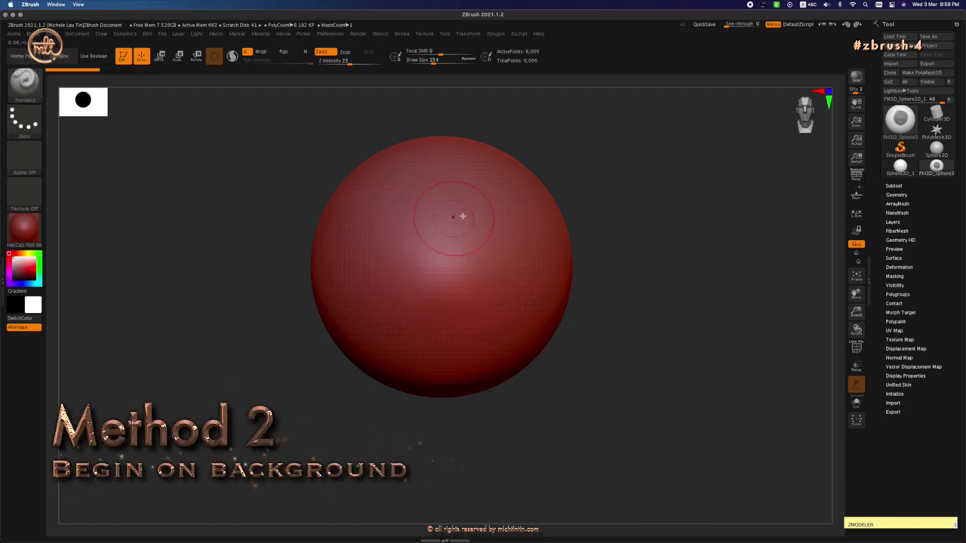
{"action": "key", "text": "ctrl"}
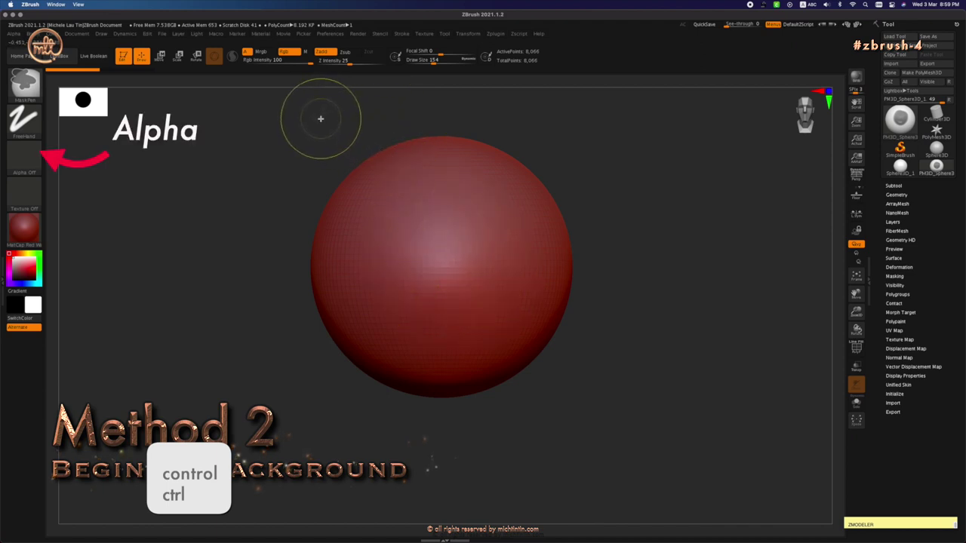
{"action": "left_click", "coordinate": [24, 160]}
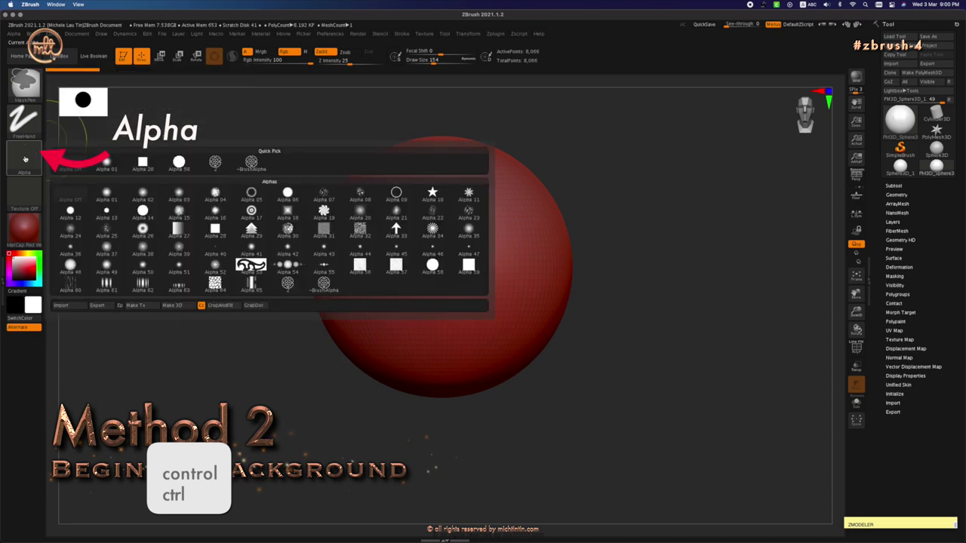
{"action": "left_click", "coordinate": [216, 165]}
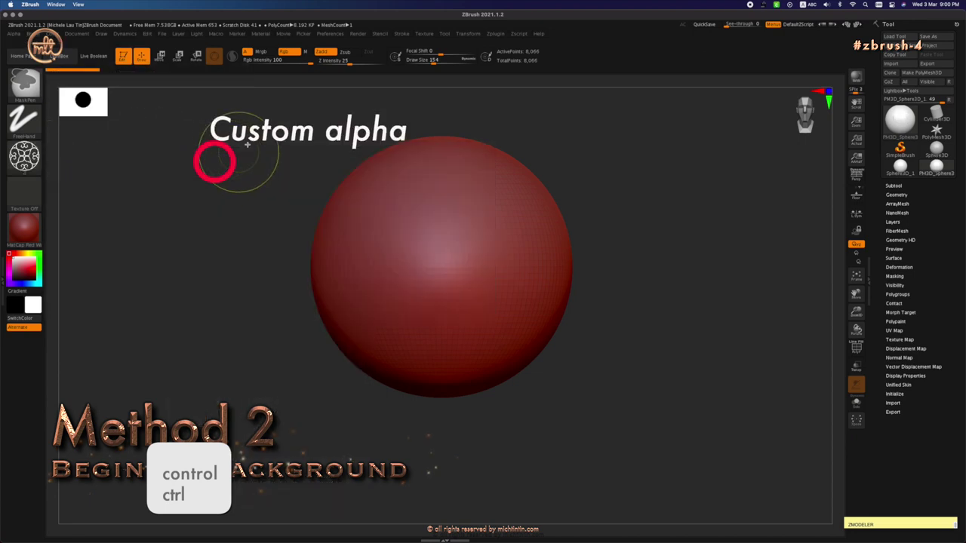
{"action": "left_click", "coordinate": [320, 118], "text": "ctrl"}
{"action": "mouse_move", "coordinate": [320, 118]}
{"action": "left_mouse_down", "text": "ctrl"}
{"action": "mouse_move", "coordinate": [364, 229]}
{"action": "mouse_move", "coordinate": [550, 377]}
{"action": "mouse_move", "coordinate": [542, 361]}
{"action": "left_mouse_up", "text": "ctrl"}
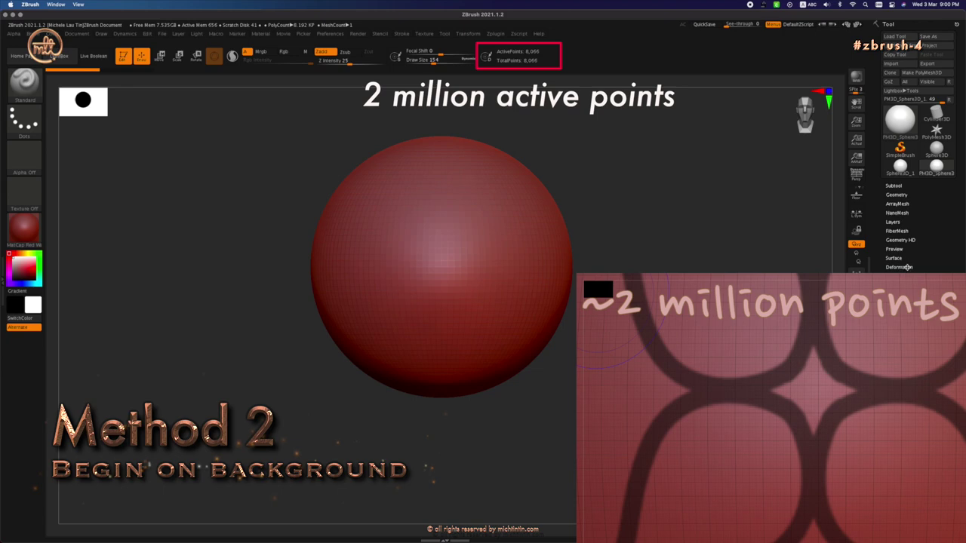
Divide the sphere's geometry up to subdivision level 5 to reach about 2 million points.
{"action": "left_click", "coordinate": [897, 195]}
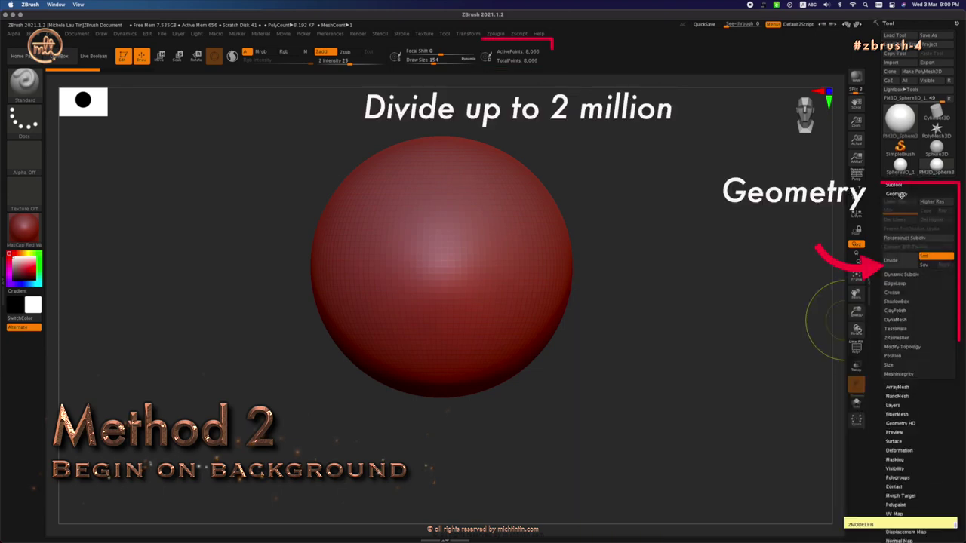
{"action": "left_click", "coordinate": [902, 260]}
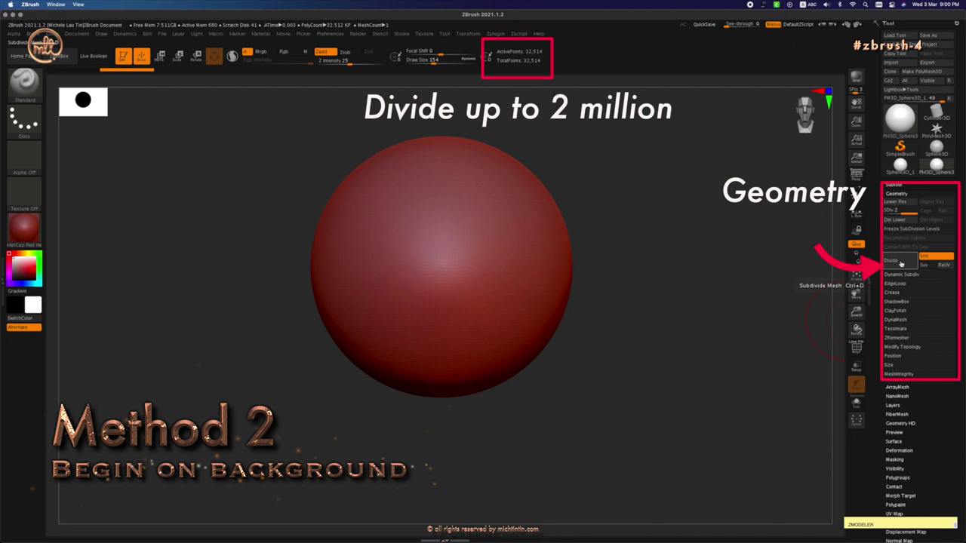
{"action": "left_click", "coordinate": [899, 261]}
{"action": "left_click", "coordinate": [900, 262]}
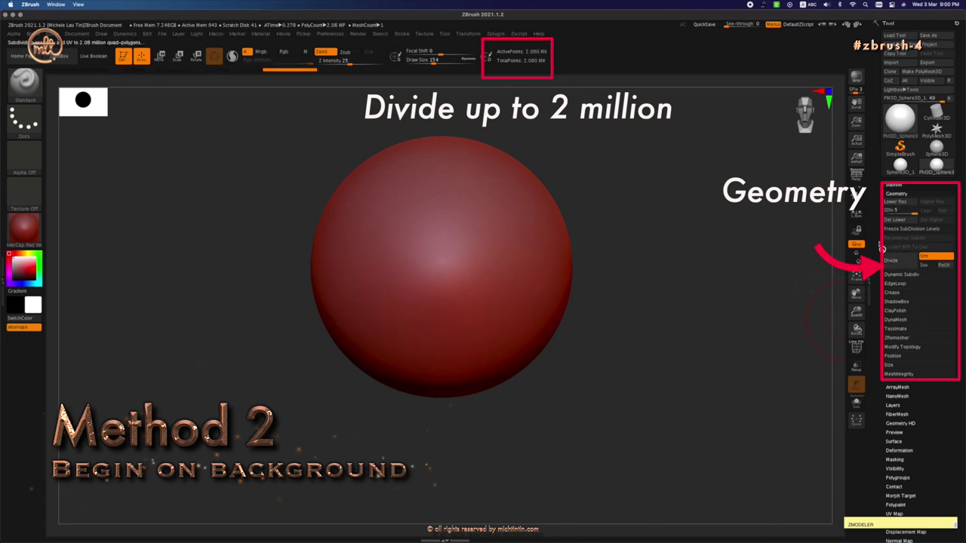
{"action": "key", "text": "ctrl+d"}
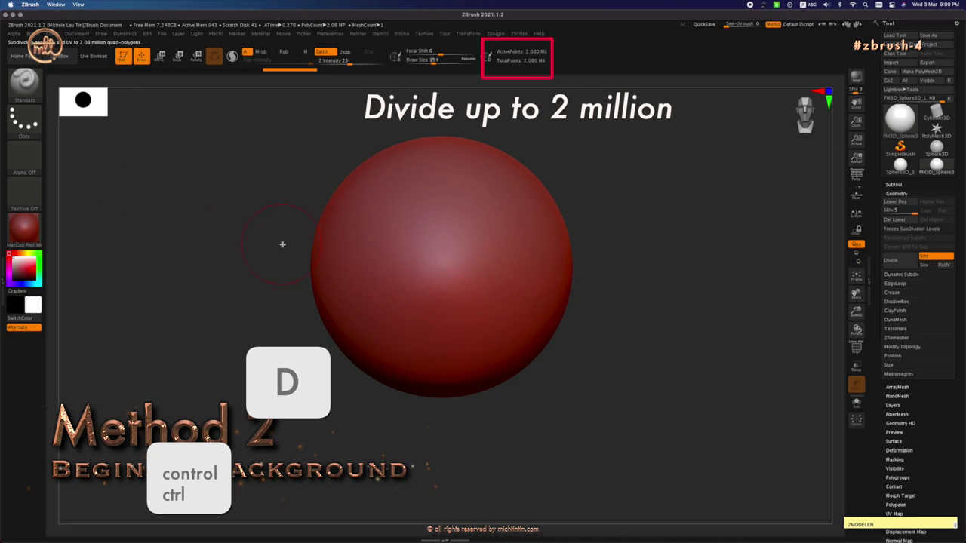
Draw the custom alpha as a mask across the middle of the sphere from the empty background and turn on the polyframe display.
{"action": "left_click_drag", "start_coordinate": [430, 238], "coordinate": [542, 349], "text": "ctrl"}
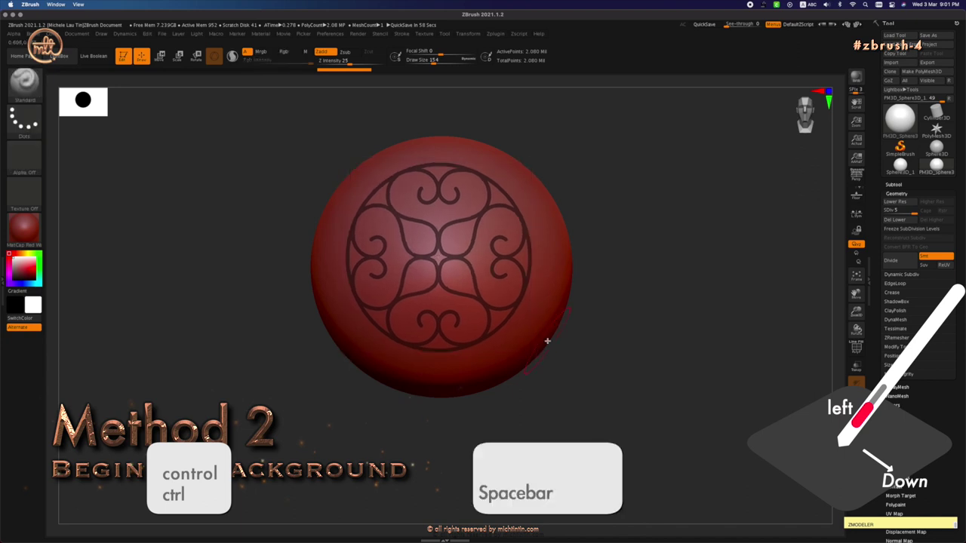
{"action": "left_click", "coordinate": [747, 277], "text": "ctrl"}
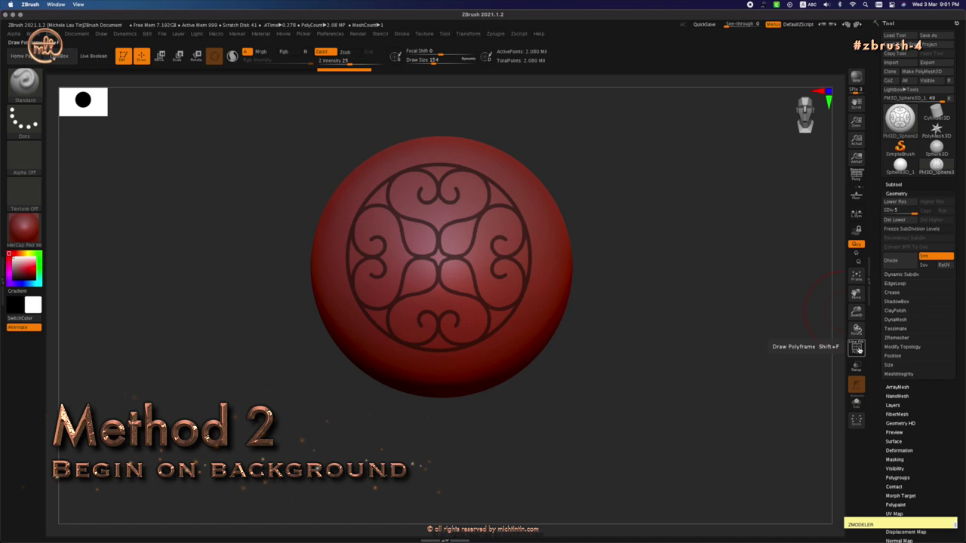
{"action": "left_click", "coordinate": [857, 348]}
{"action": "key", "text": "shift+f"}
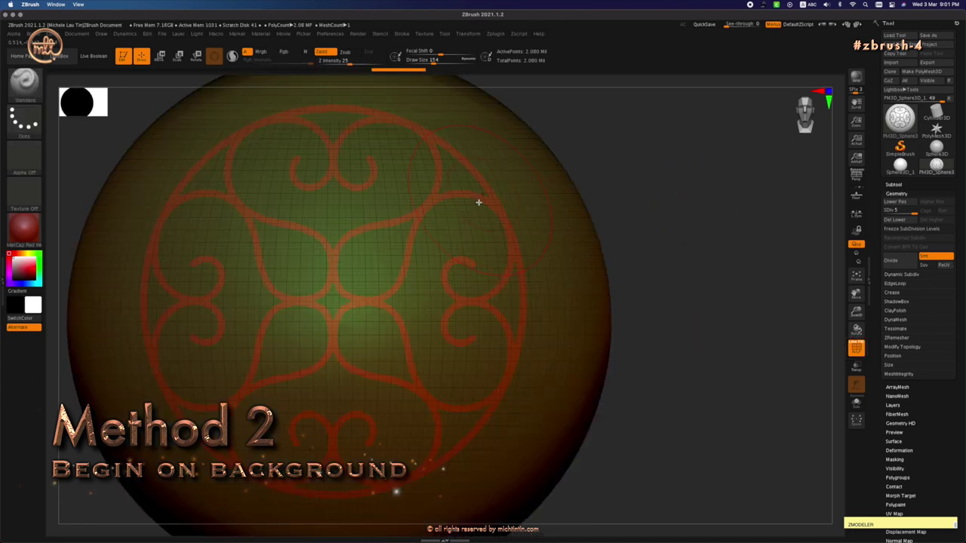
Convert the masked pattern on the sphere into its own polygroup and isolate that polygroup.
{"action": "key", "text": "super+w"}
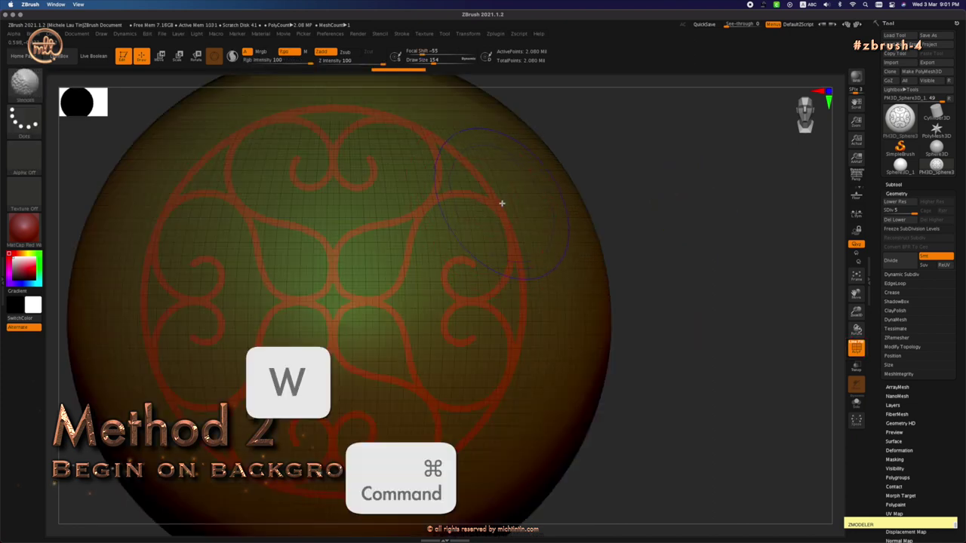
{"action": "key", "text": "f"}
{"action": "key", "text": "ctrl+shift"}
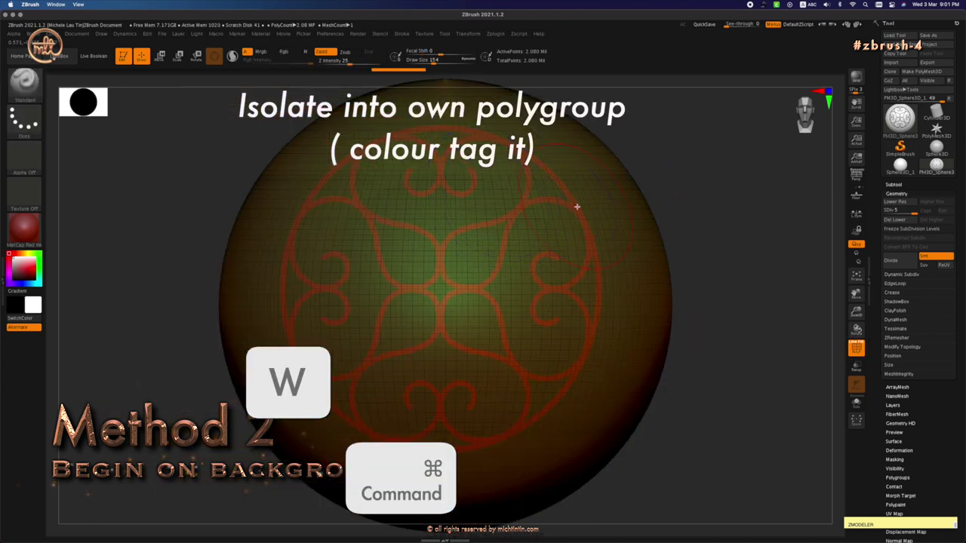
{"action": "left_click", "coordinate": [577, 210], "text": "ctrl+shift"}
{"action": "left_click_drag", "start_coordinate": [694, 216], "coordinate": [657, 213]}
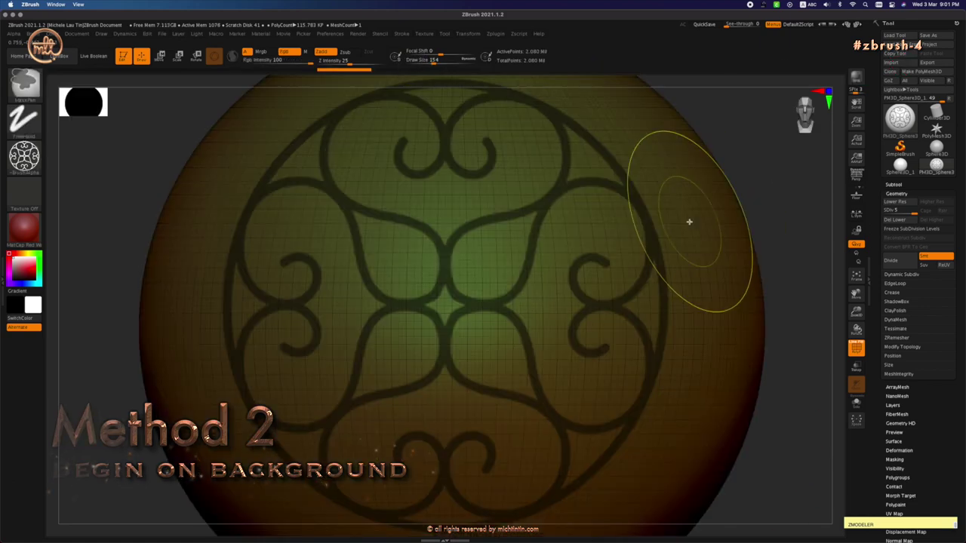
Try masking the sphere with a plain rectangle drawn from the empty background instead of the alpha pattern, and undo it.
{"action": "left_click_drag", "start_coordinate": [378, 240], "coordinate": [512, 355]}
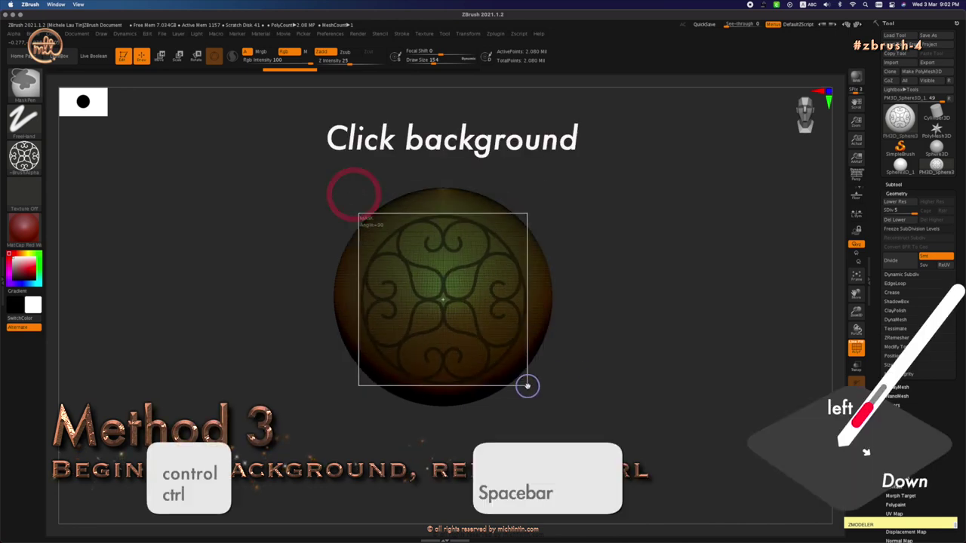
{"action": "left_click_drag", "start_coordinate": [527, 386], "coordinate": [526, 375], "text": "ctrl"}
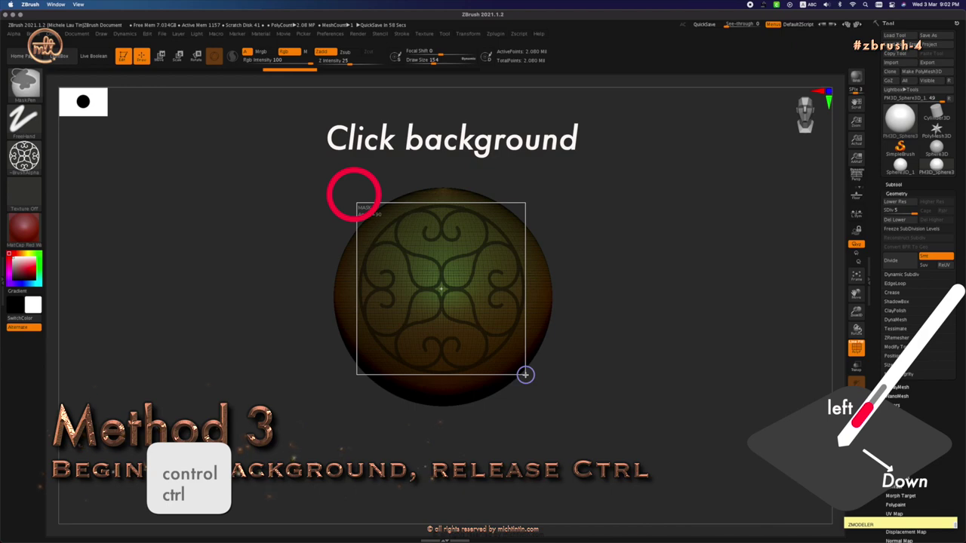
{"action": "mouse_move", "coordinate": [525, 375]}
{"action": "left_mouse_down"}
{"action": "mouse_move", "coordinate": [539, 400]}
{"action": "mouse_move", "coordinate": [468, 299]}
{"action": "mouse_move", "coordinate": [373, 367]}
{"action": "mouse_move", "coordinate": [415, 460]}
{"action": "mouse_move", "coordinate": [448, 452]}
{"action": "mouse_move", "coordinate": [453, 439]}
{"action": "mouse_move", "coordinate": [403, 449]}
{"action": "mouse_move", "coordinate": [454, 457]}
{"action": "mouse_move", "coordinate": [475, 442]}
{"action": "mouse_move", "coordinate": [530, 442]}
{"action": "left_mouse_up"}
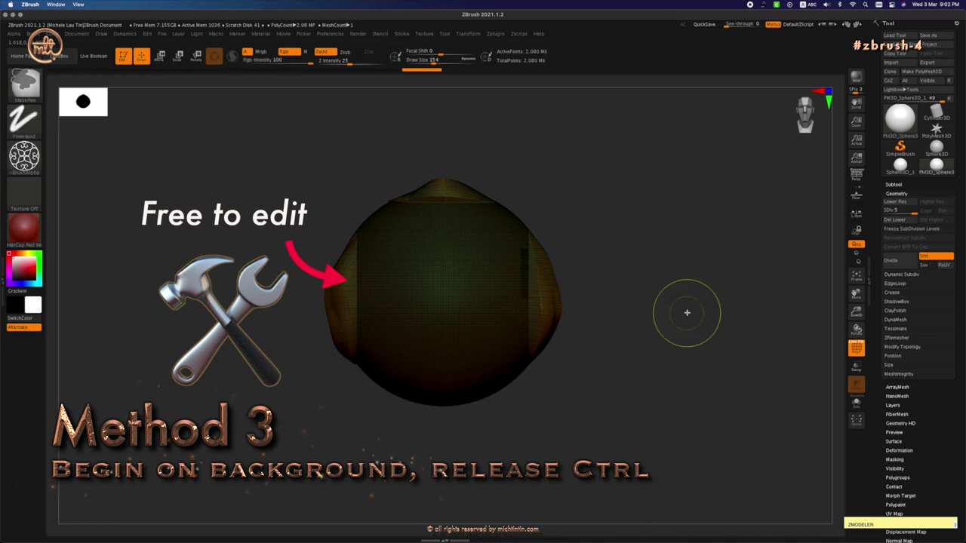
{"action": "key", "text": "ctrl+z"}
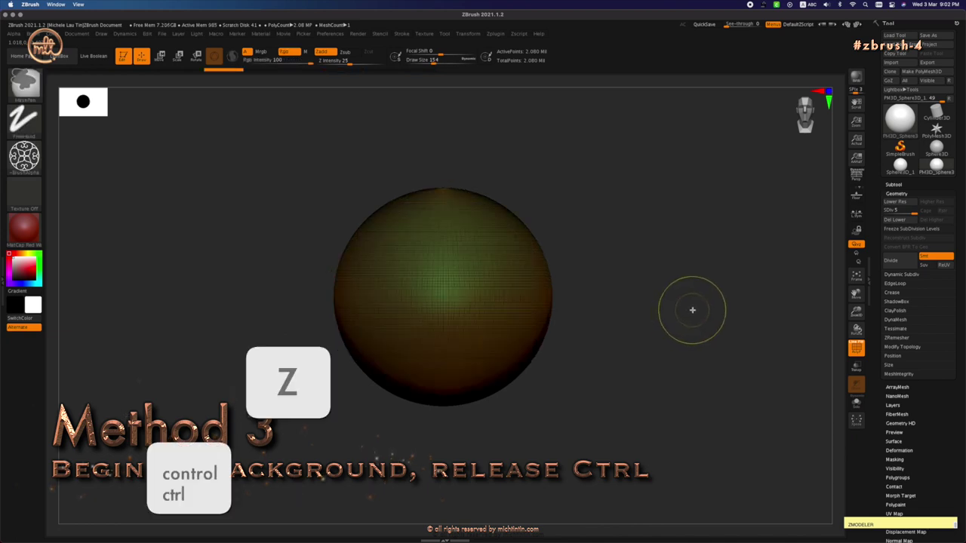
Turn off the polyframe display and isolate the alpha pattern on the sphere with an inverted green mask drawn from the background.
{"action": "key", "text": "shift+f"}
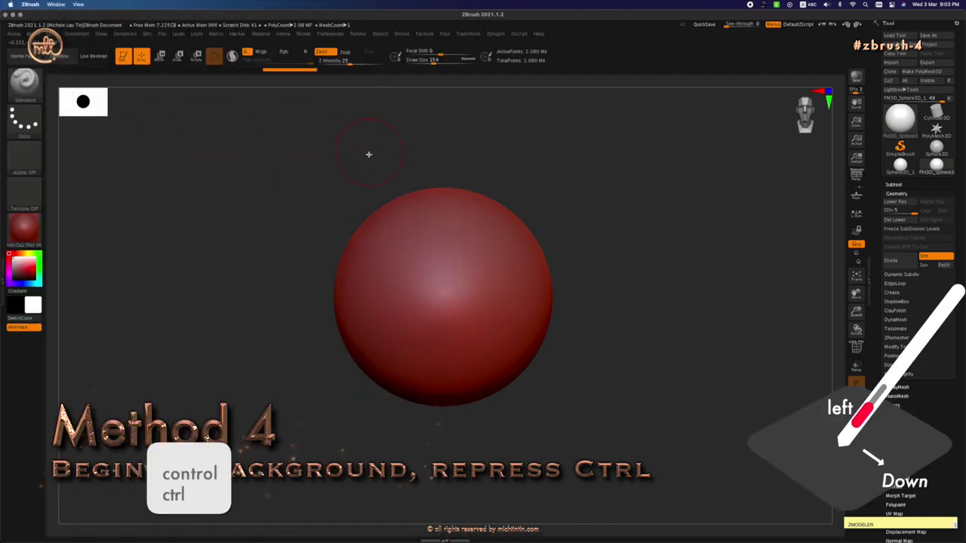
{"action": "mouse_move", "coordinate": [339, 194]}
{"action": "left_mouse_down", "text": "ctrl"}
{"action": "mouse_move", "coordinate": [527, 395]}
{"action": "mouse_move", "coordinate": [554, 406]}
{"action": "mouse_move", "coordinate": [527, 383]}
{"action": "left_mouse_up", "text": "ctrl"}
{"action": "key", "text": "space"}
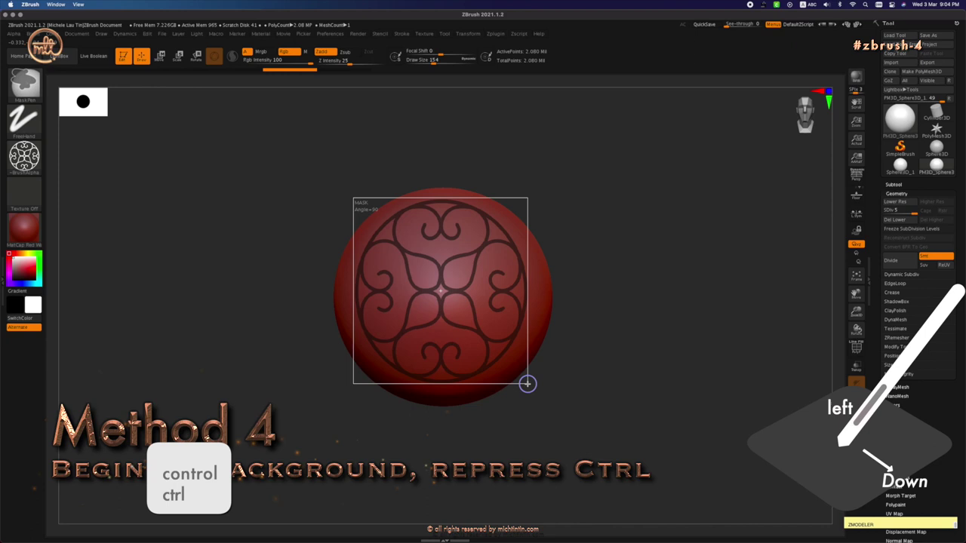
{"action": "key", "text": "ctrl"}
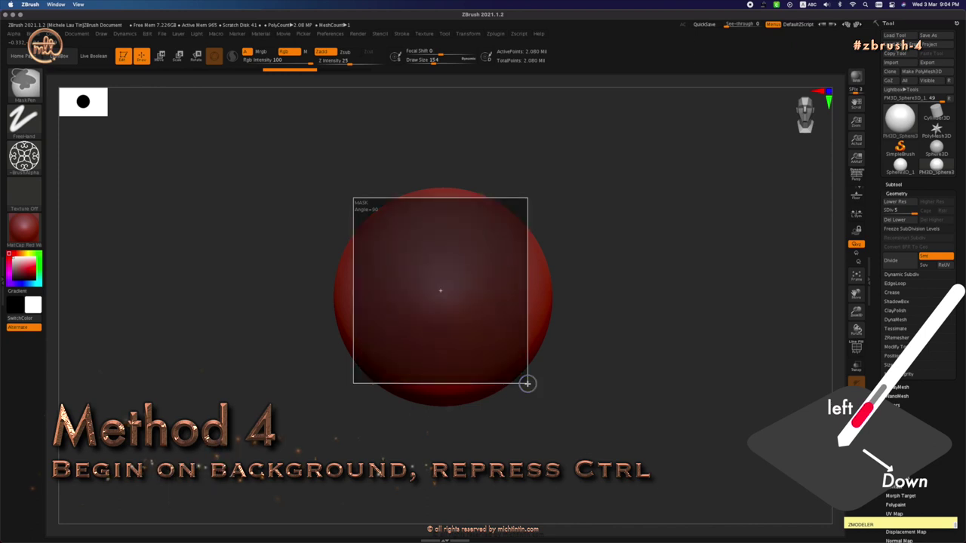
{"action": "left_click_drag", "start_coordinate": [527, 383], "coordinate": [527, 383], "text": "ctrl"}
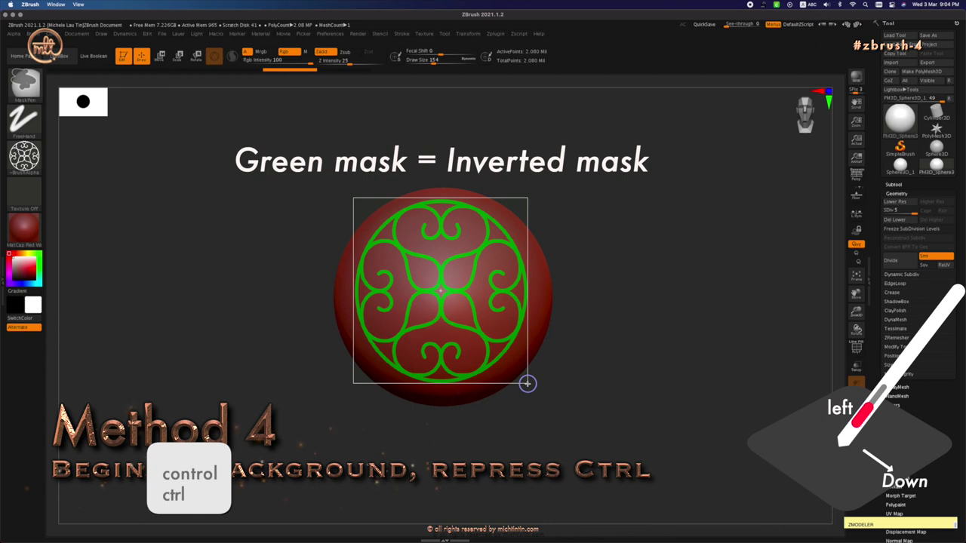
{"action": "left_click_drag", "start_coordinate": [526, 383], "coordinate": [527, 384], "text": "ctrl"}
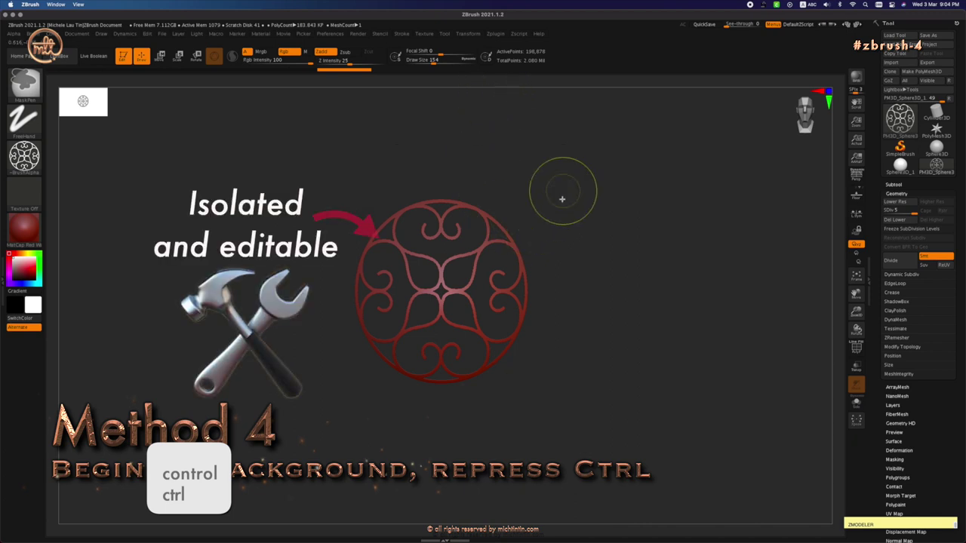
Examine the isolated ornamental pattern up close and from different angles.
{"action": "key", "text": "ctrl"}
{"action": "mouse_move", "coordinate": [622, 334]}
{"action": "left_mouse_down"}
{"action": "mouse_move", "coordinate": [558, 319]}
{"action": "mouse_move", "coordinate": [631, 339]}
{"action": "left_mouse_up"}
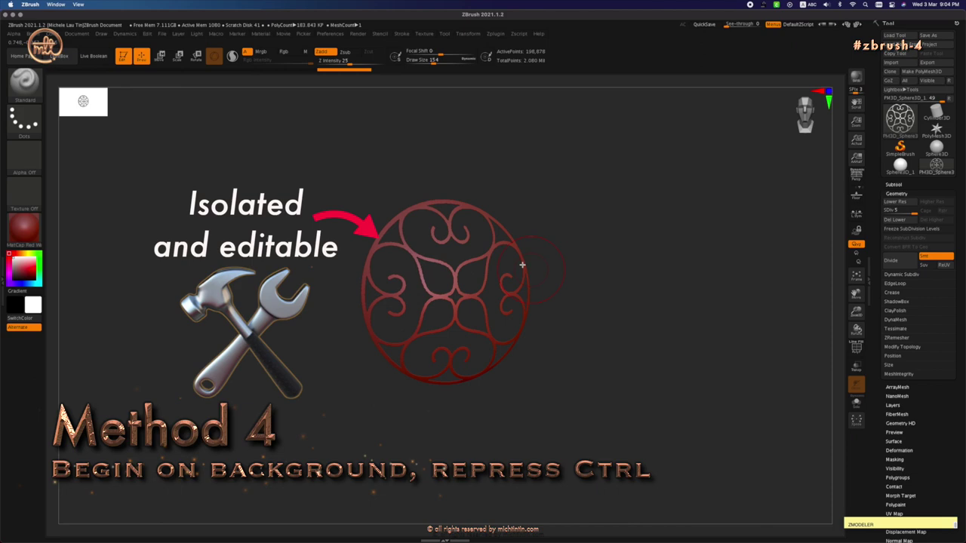
{"action": "mouse_move", "coordinate": [525, 264]}
{"action": "right_mouse_down", "text": "ctrl"}
{"action": "mouse_move", "coordinate": [652, 227]}
{"action": "mouse_move", "coordinate": [752, 239]}
{"action": "right_mouse_up", "text": "ctrl"}
{"action": "right_click_drag", "start_coordinate": [583, 236], "coordinate": [578, 245]}
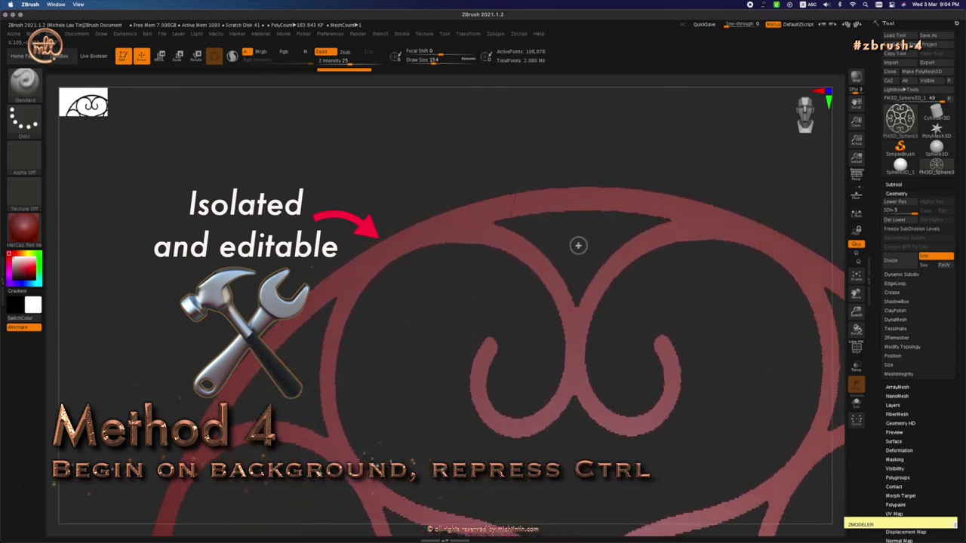
{"action": "left_click_drag", "start_coordinate": [578, 246], "coordinate": [265, 492]}
{"action": "left_click_drag", "start_coordinate": [434, 267], "coordinate": [753, 271]}
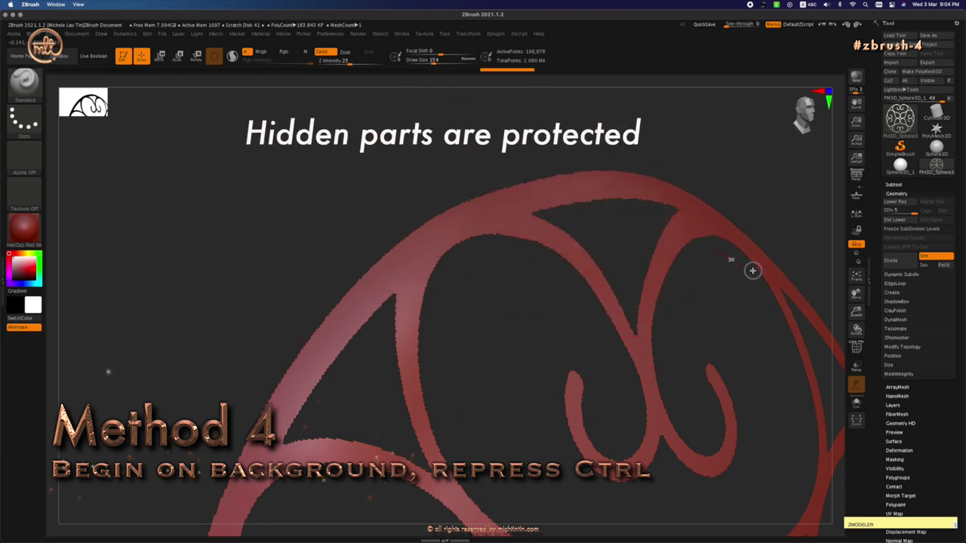
{"action": "left_click_drag", "start_coordinate": [645, 280], "coordinate": [669, 416]}
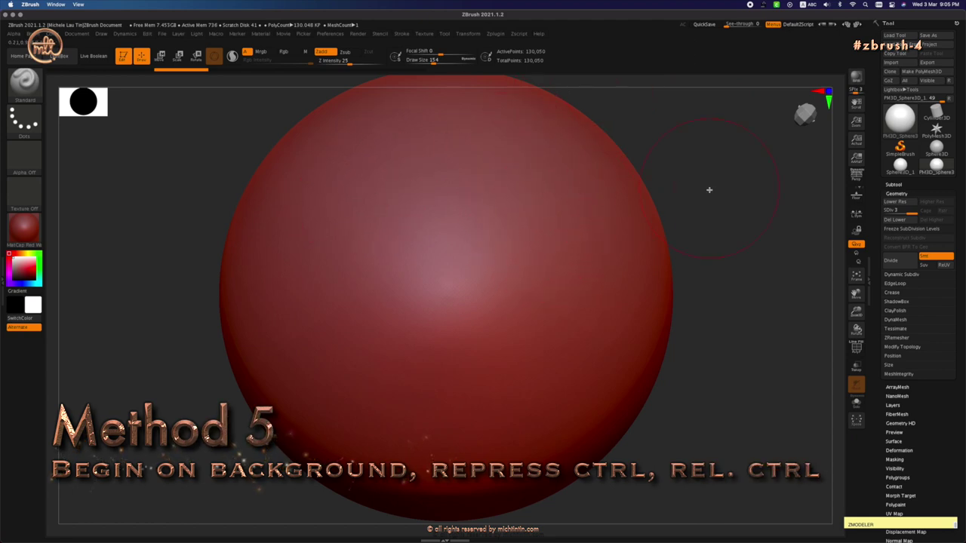
Isolate a rectangular area in the middle of the sphere with a plain box drawn from the empty background, without the alpha pattern.
{"action": "key", "text": "ctrl"}
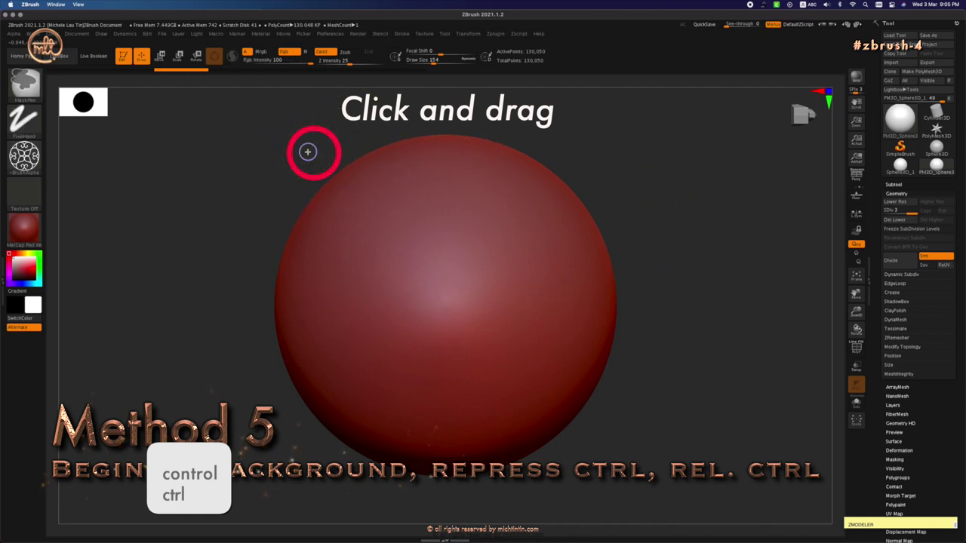
{"action": "left_click_drag", "start_coordinate": [307, 152], "coordinate": [579, 433], "text": "ctrl"}
{"action": "key", "text": "space"}
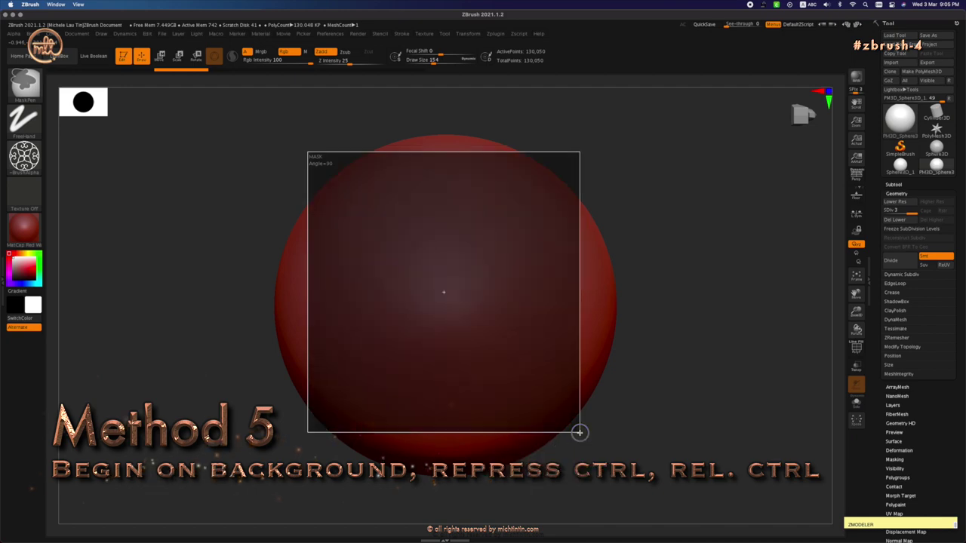
{"action": "key", "text": "ctrl"}
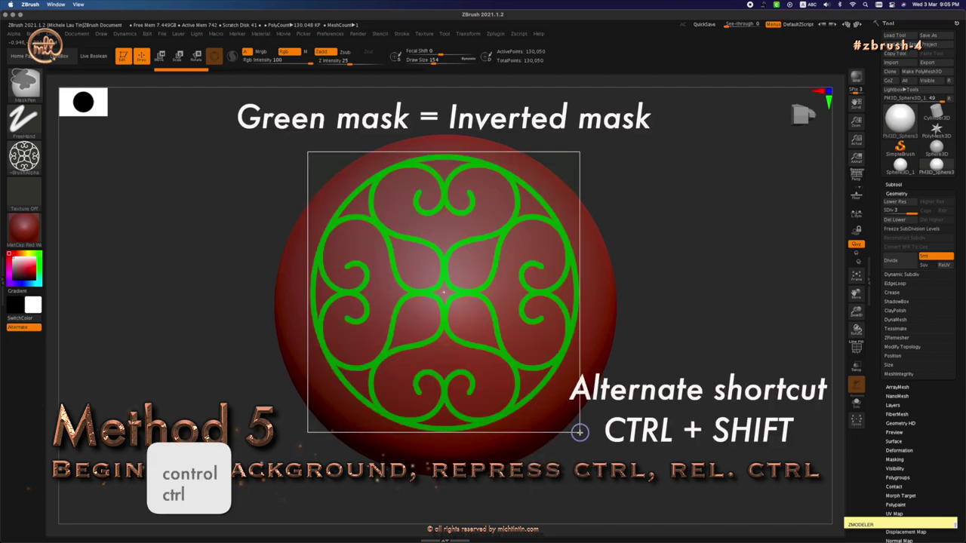
{"action": "mouse_move", "coordinate": [580, 431]}
{"action": "left_mouse_down"}
{"action": "mouse_move", "coordinate": [654, 352]}
{"action": "mouse_move", "coordinate": [474, 282]}
{"action": "mouse_move", "coordinate": [442, 458]}
{"action": "mouse_move", "coordinate": [537, 495]}
{"action": "mouse_move", "coordinate": [617, 464]}
{"action": "mouse_move", "coordinate": [603, 410]}
{"action": "mouse_move", "coordinate": [591, 454]}
{"action": "left_mouse_up"}
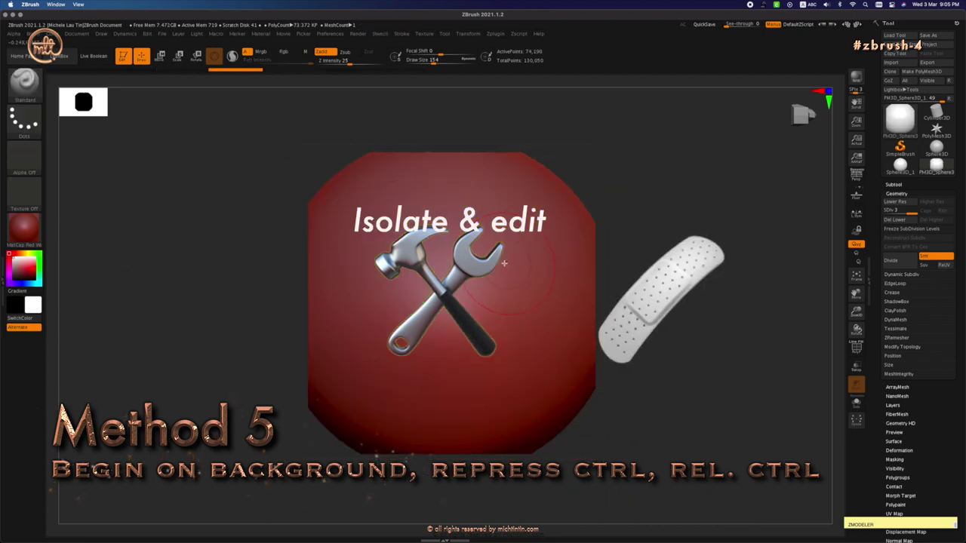
Sculpt a raised round bulge in the middle of the isolated area with the Standard brush.
{"action": "mouse_move", "coordinate": [505, 265]}
{"action": "left_mouse_down"}
{"action": "mouse_move", "coordinate": [507, 378]}
{"action": "mouse_move", "coordinate": [507, 296]}
{"action": "mouse_move", "coordinate": [455, 233]}
{"action": "mouse_move", "coordinate": [410, 367]}
{"action": "mouse_move", "coordinate": [564, 186]}
{"action": "left_mouse_up"}
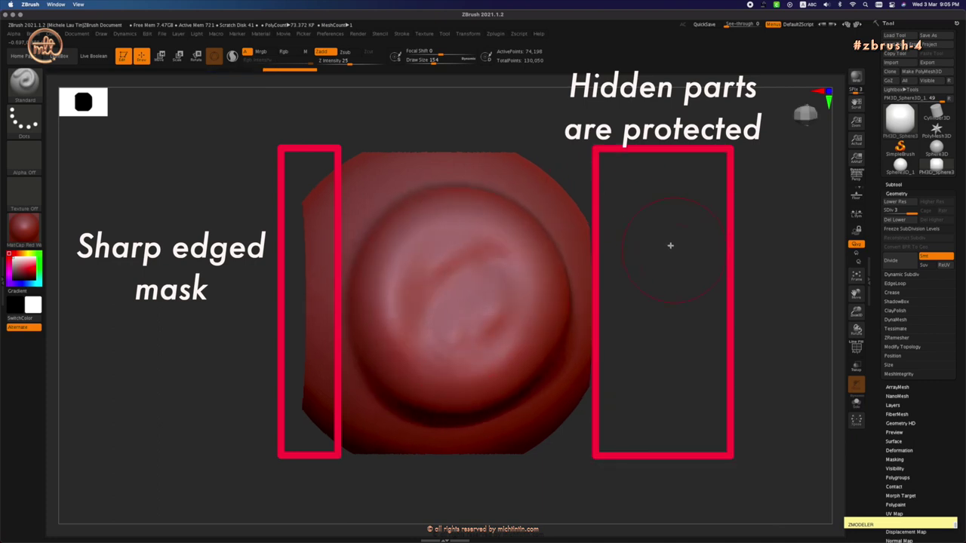
{"action": "mouse_move", "coordinate": [668, 243]}
{"action": "left_mouse_down"}
{"action": "mouse_move", "coordinate": [671, 272]}
{"action": "mouse_move", "coordinate": [708, 259]}
{"action": "mouse_move", "coordinate": [664, 354]}
{"action": "left_mouse_up"}
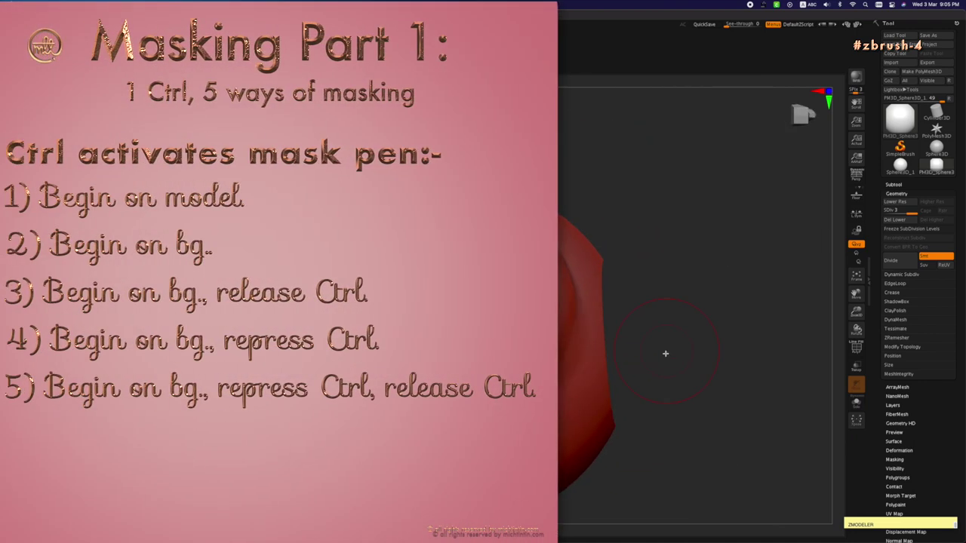
{"action": "left_click_drag", "start_coordinate": [688, 293], "coordinate": [667, 242]}
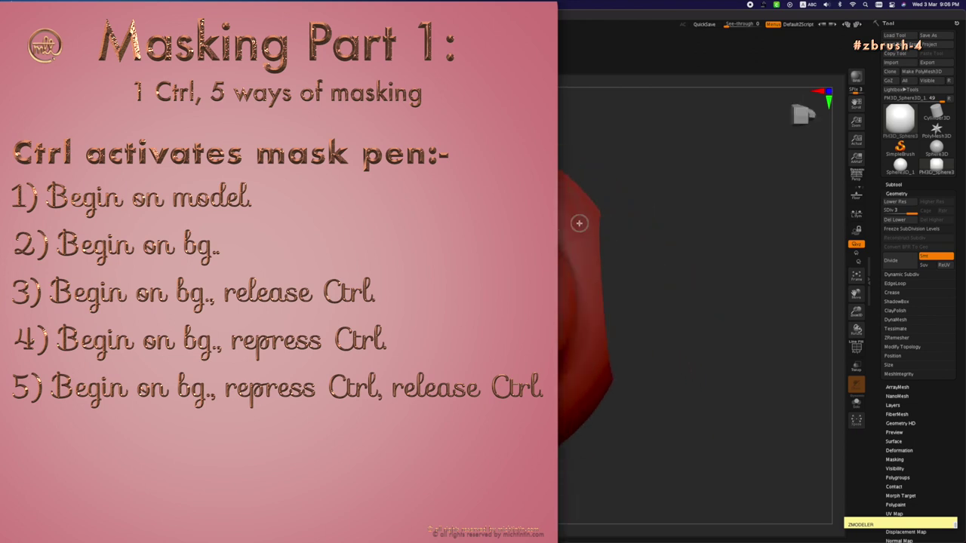
{"action": "left_click_drag", "start_coordinate": [579, 223], "coordinate": [567, 407]}
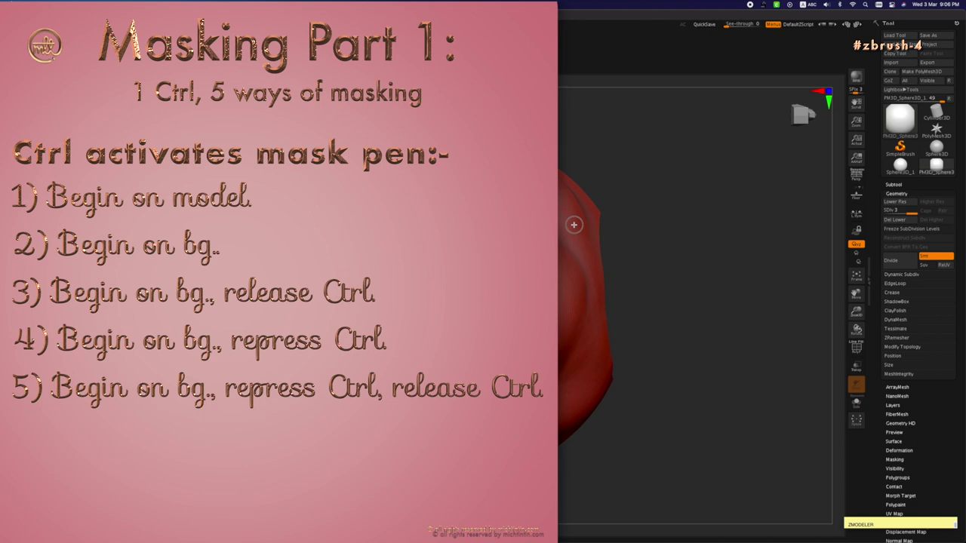
{"action": "left_click_drag", "start_coordinate": [574, 224], "coordinate": [557, 419]}
{"action": "mouse_move", "coordinate": [460, 354]}
{"action": "left_mouse_down"}
{"action": "mouse_move", "coordinate": [503, 255]}
{"action": "mouse_move", "coordinate": [555, 216]}
{"action": "mouse_move", "coordinate": [480, 270]}
{"action": "left_mouse_up"}
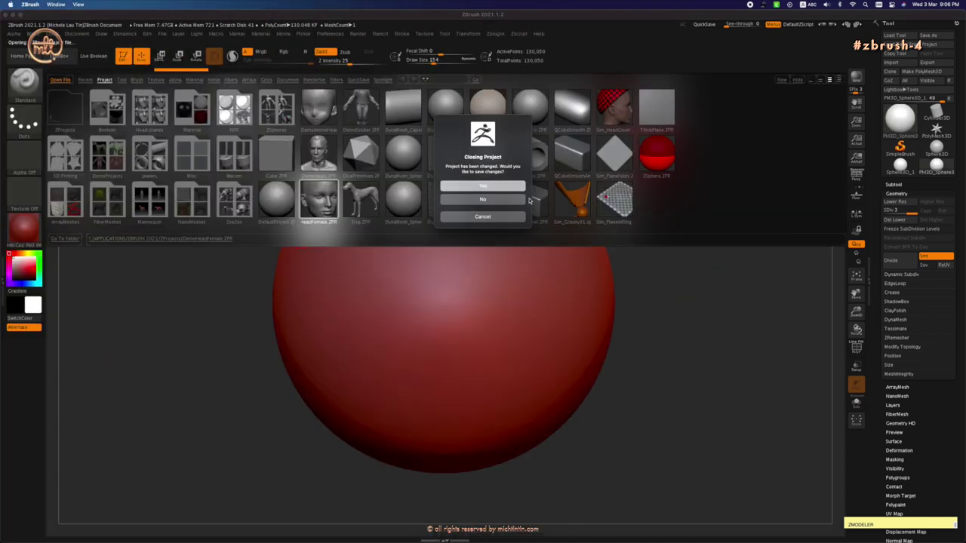
Open the DemoHeadFemale project without saving the changes to the current one.
{"action": "left_click", "coordinate": [499, 200]}
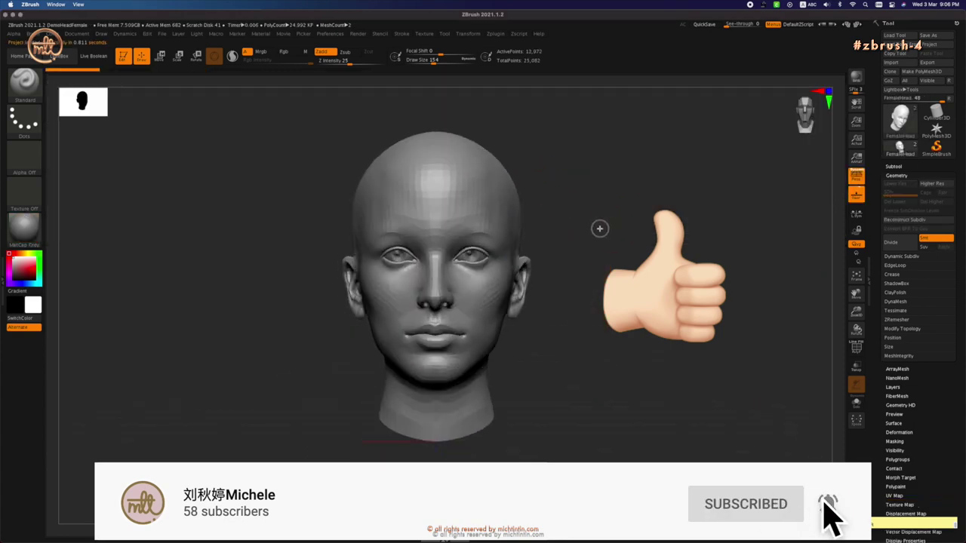
{"action": "left_click_drag", "start_coordinate": [615, 226], "coordinate": [673, 266]}
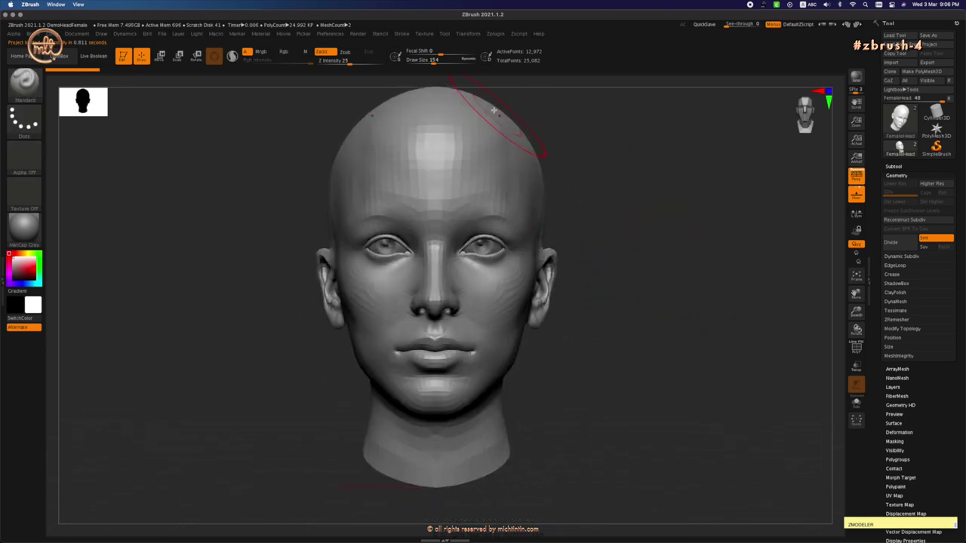